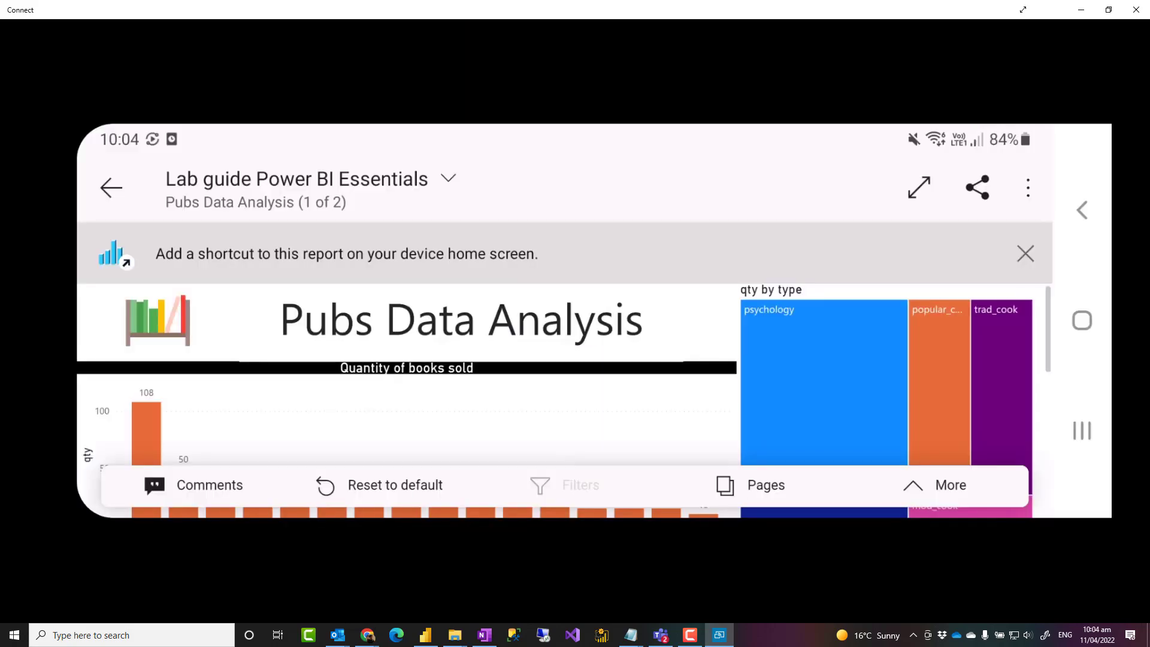
Step: Look through the visuals on the Lab guide Power BI Essentials report page in landscape view
scroll(564, 395, "down", 6)
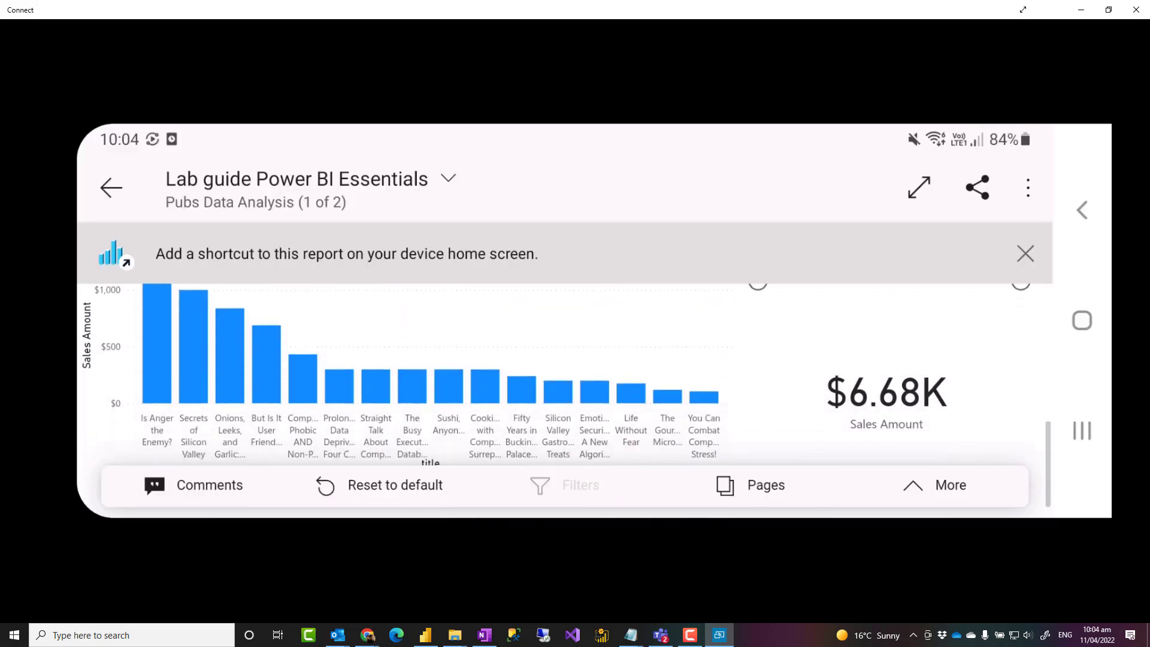
scroll(564, 395, "up", 4)
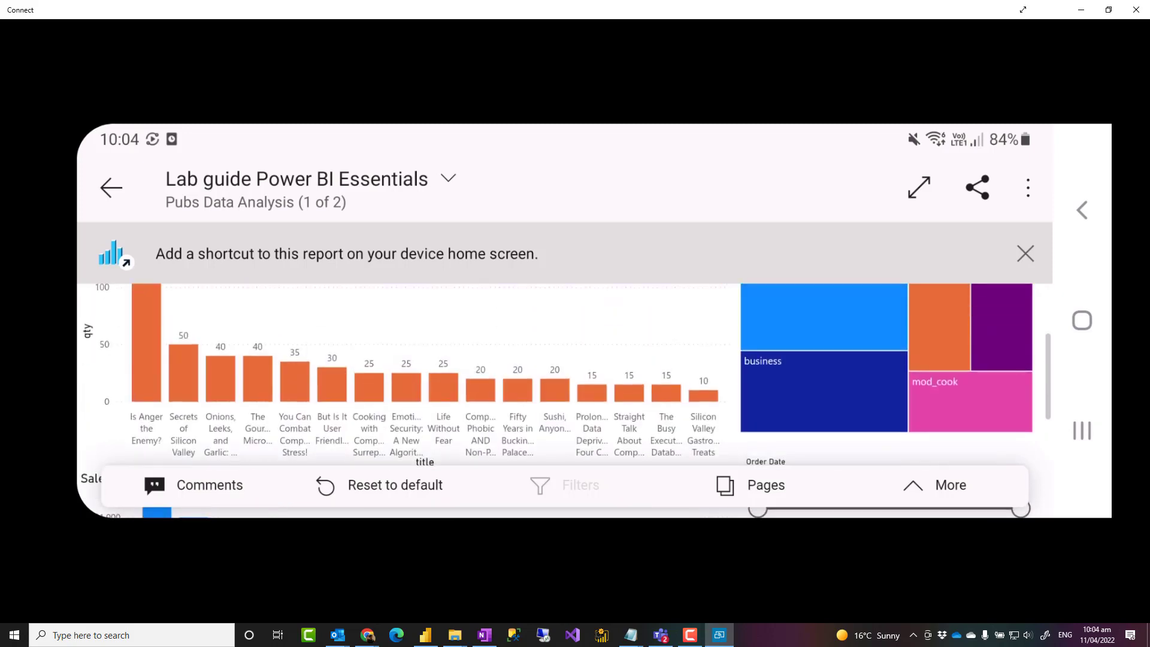
scroll(564, 395, "up", 2)
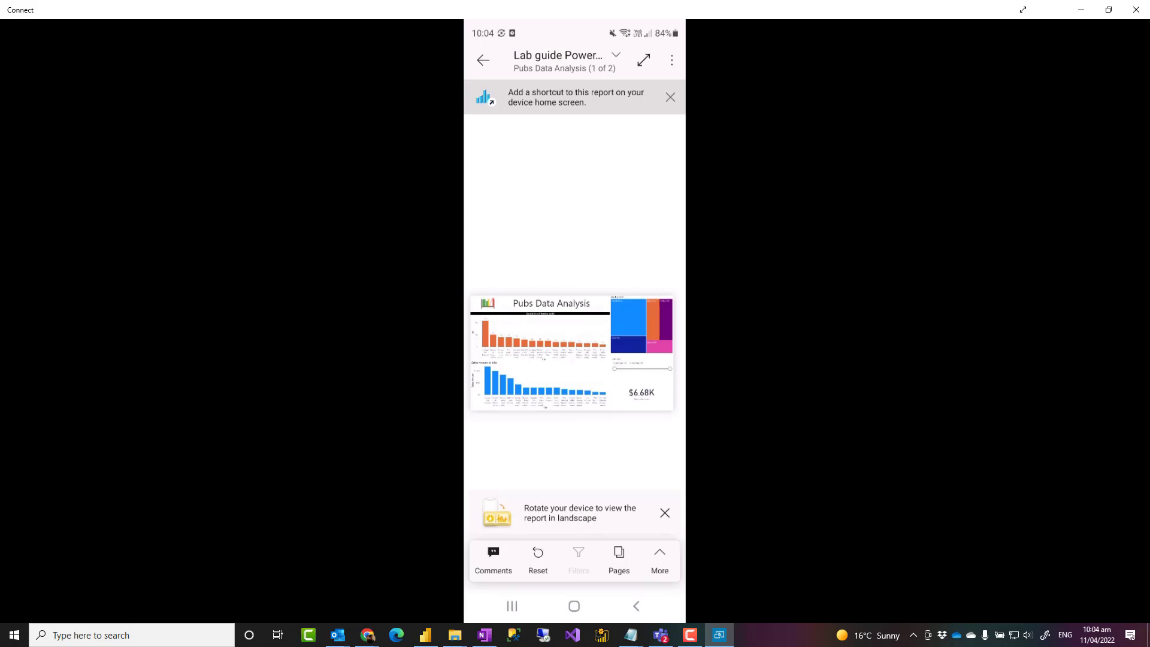
Step: Switch to the mobile-optimised Pubs Data Analysis report and widen its Order Date range to 15/06/1992 through 14/09/1994
left_click(483, 60)
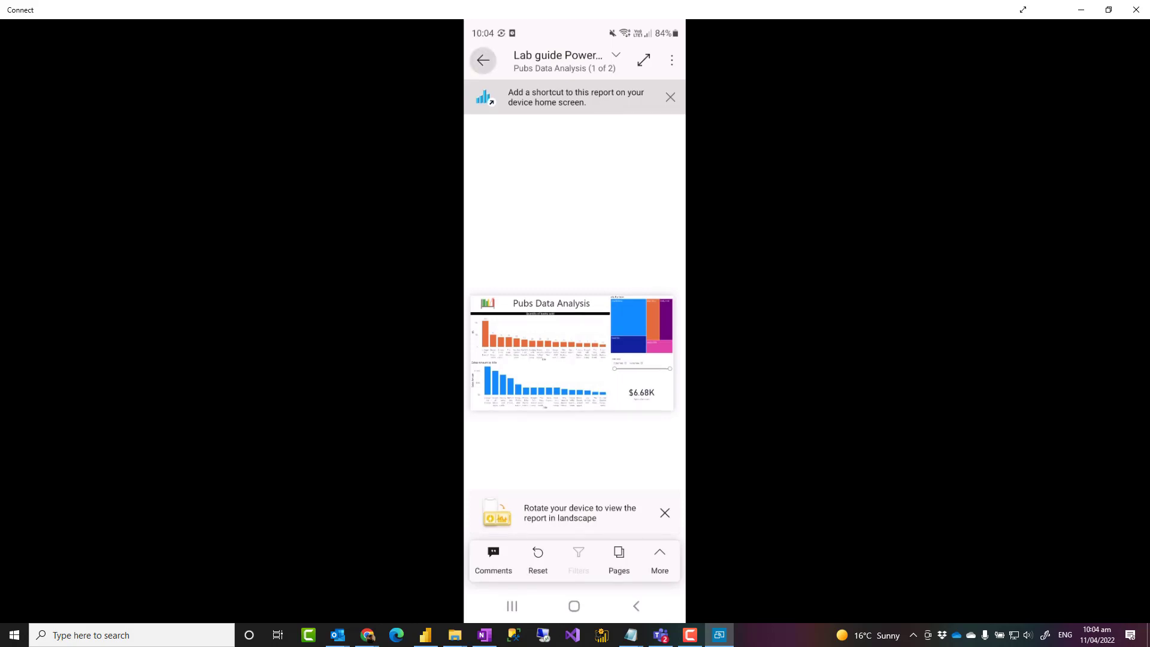
left_click(563, 216)
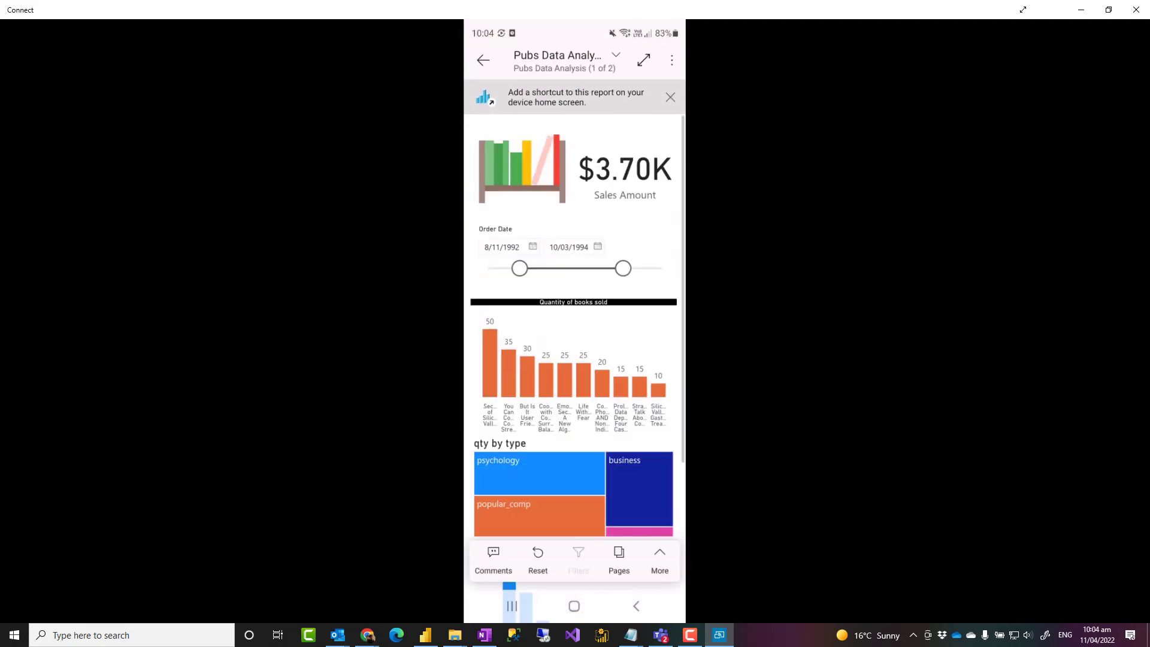
scroll(574, 326, "down", 1)
left_click_drag(623, 260, 663, 260)
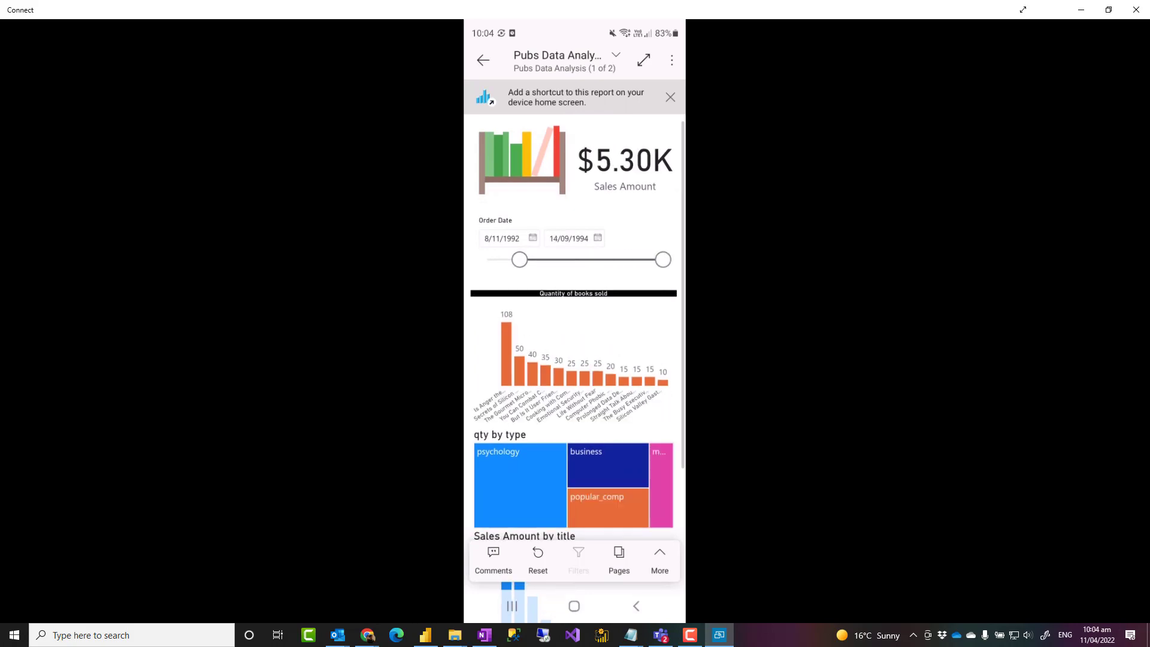
left_click_drag(519, 259, 488, 259)
scroll(573, 327, "down", 3)
scroll(573, 326, "up", 3)
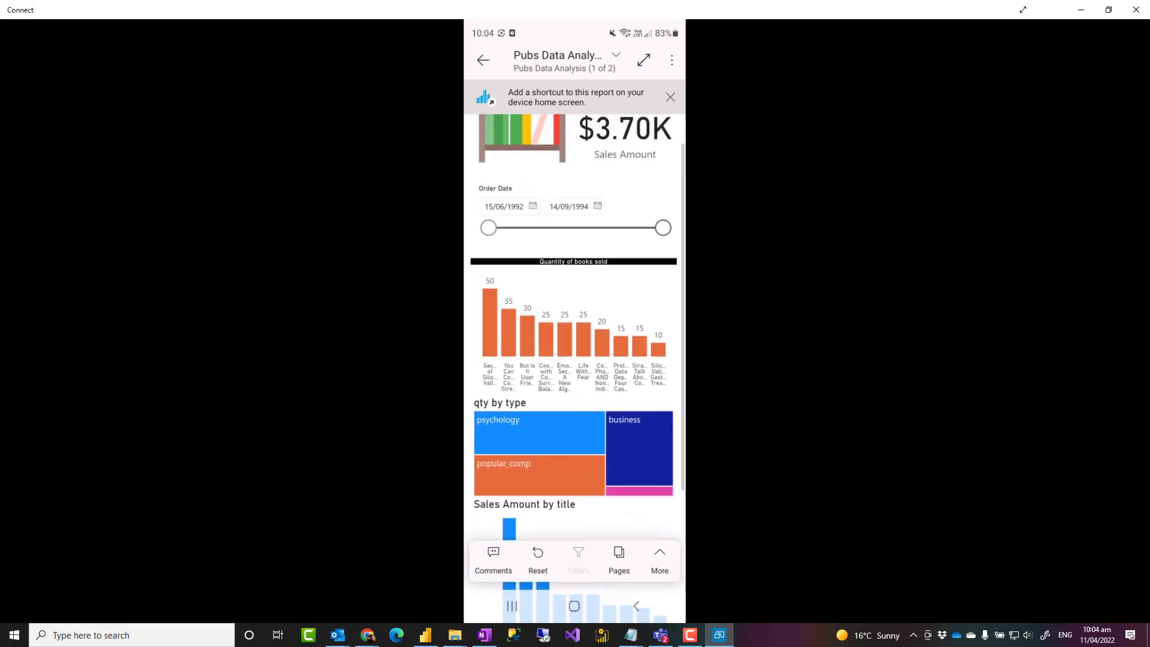
scroll(574, 327, "up", 1)
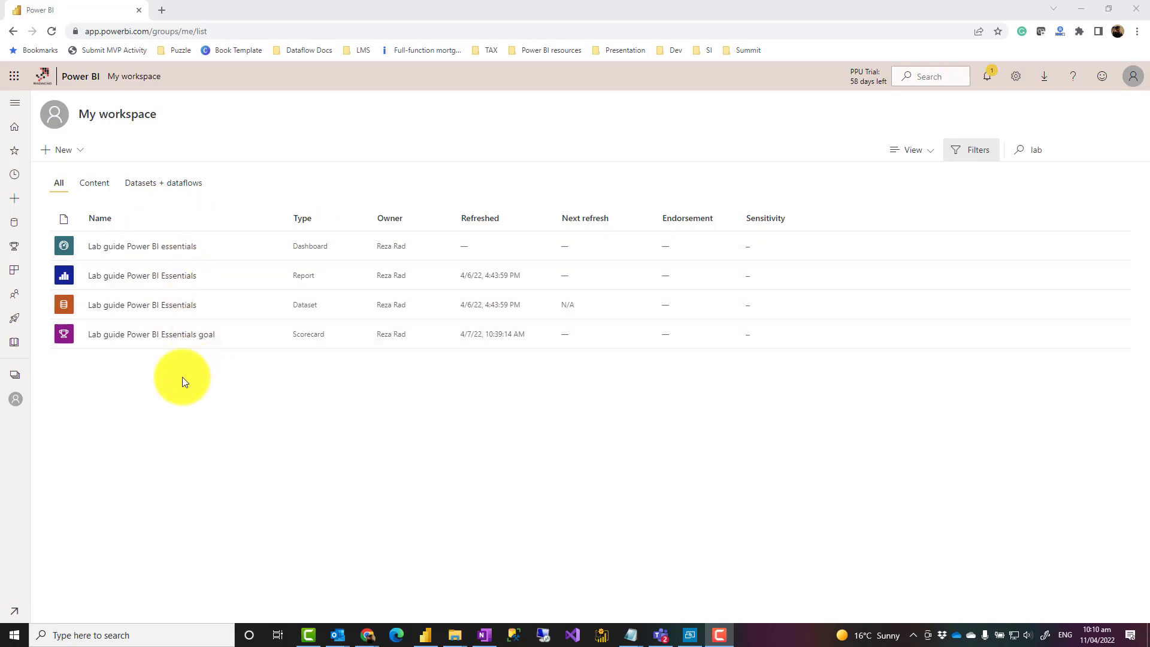
Step: Open the mobile layout editor for the Lab guide Power BI essentials dashboard and unpin all tiles
left_click(125, 250)
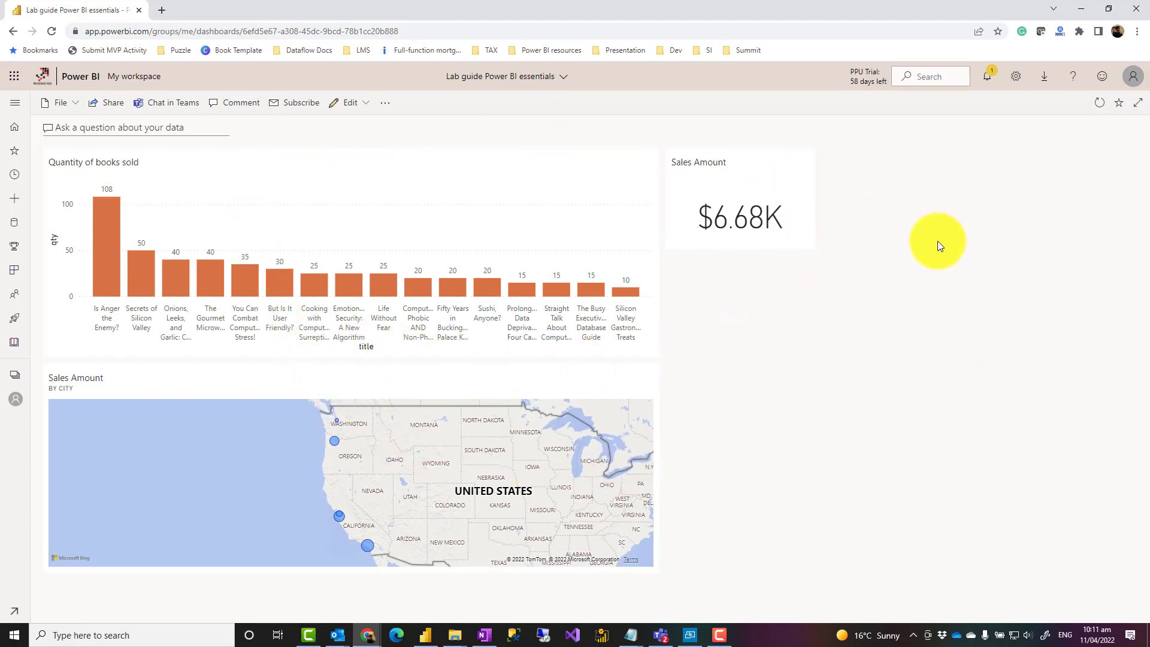
left_click(368, 103)
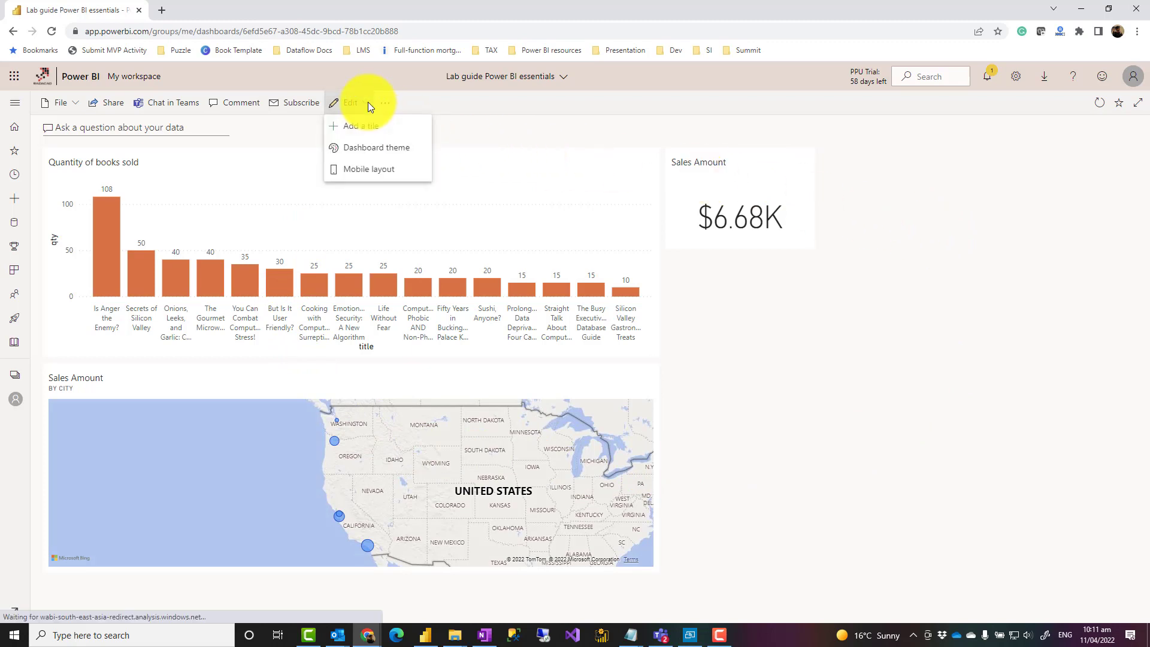
left_click(367, 171)
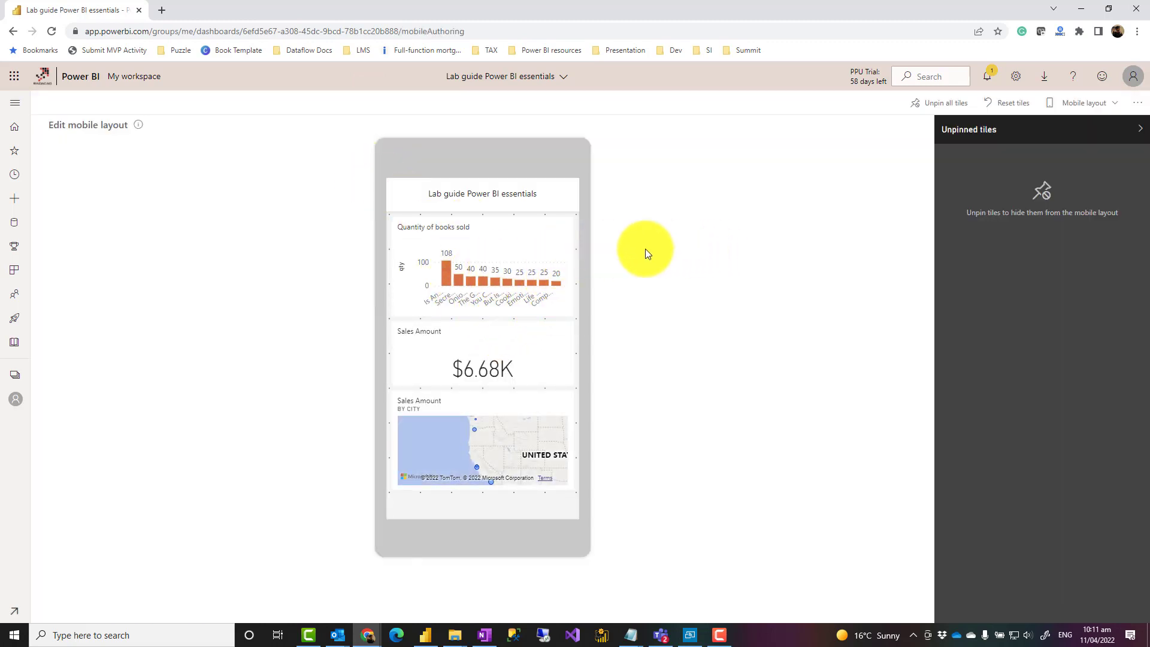
left_click(938, 103)
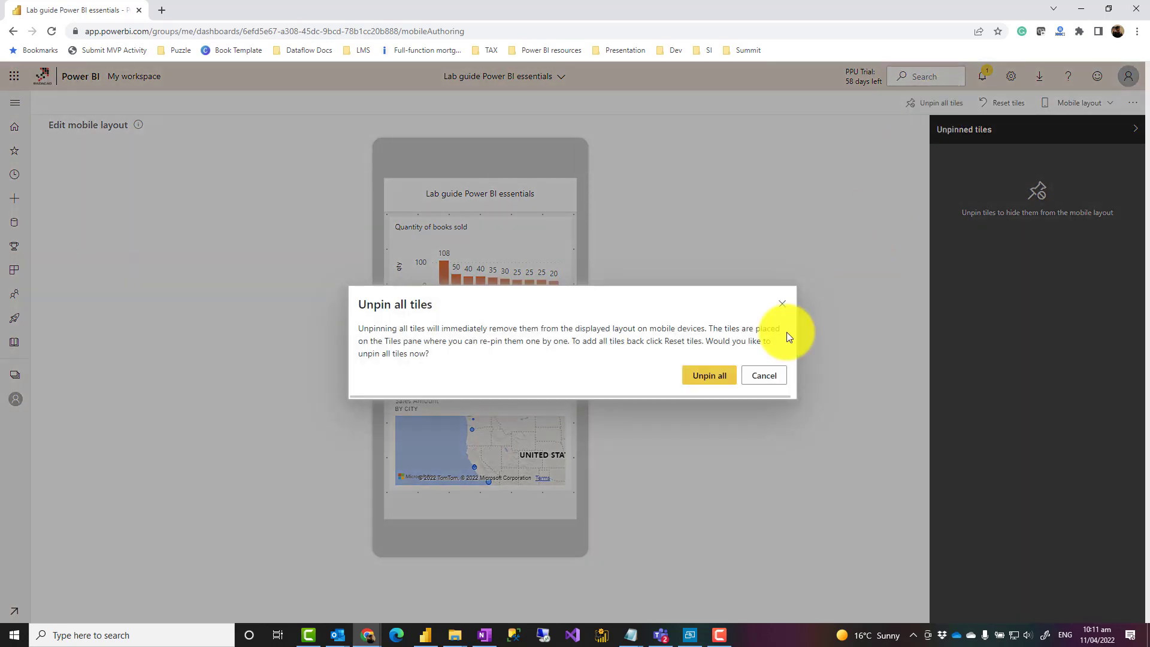
left_click(710, 378)
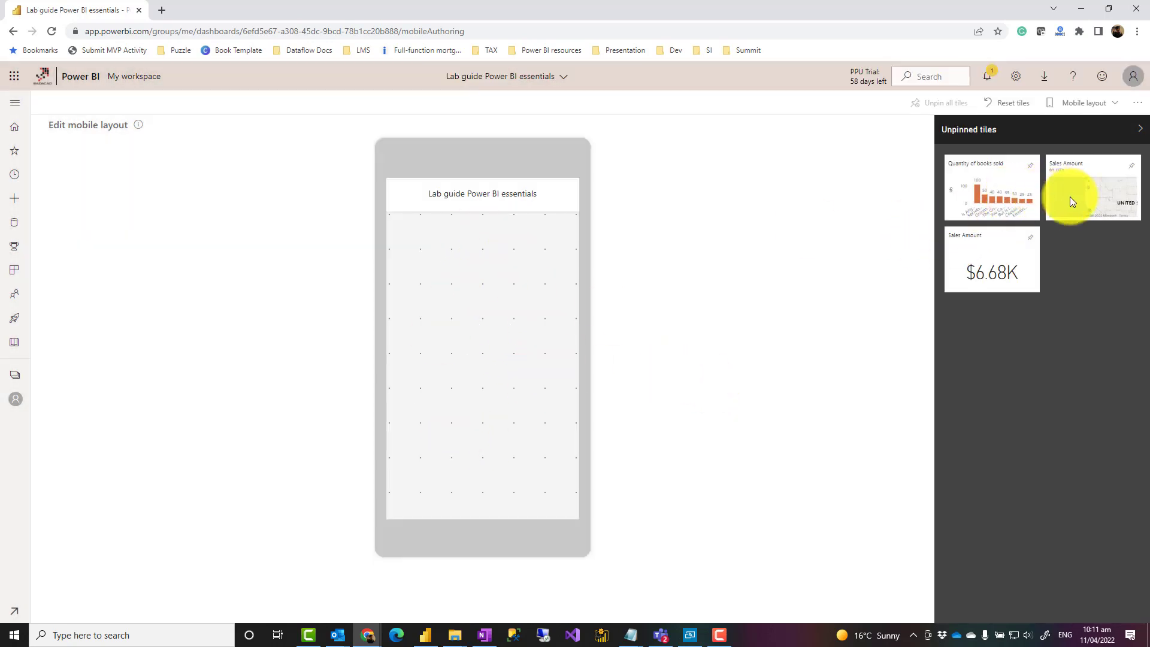
Step: Pin the Sales Amount card to the mobile layout, and below it a taller Quantity of books sold tile
left_click(1030, 238)
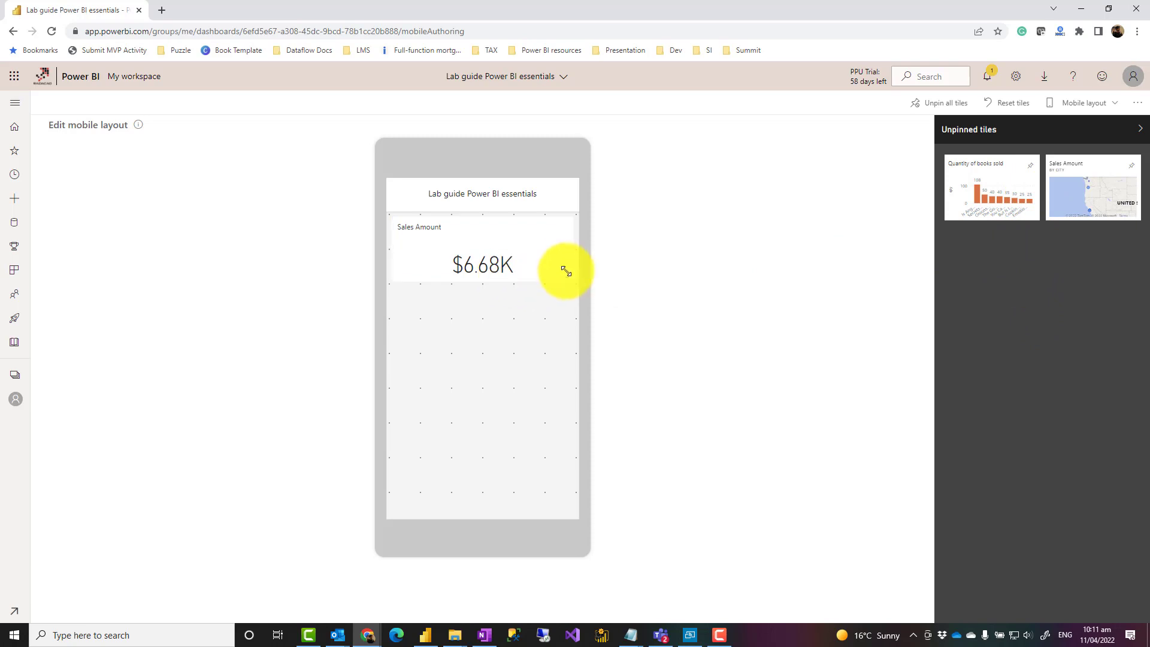
mouse_move(565, 270)
left_mouse_down()
mouse_move(563, 257)
mouse_move(566, 285)
mouse_move(500, 285)
mouse_move(584, 280)
left_mouse_up()
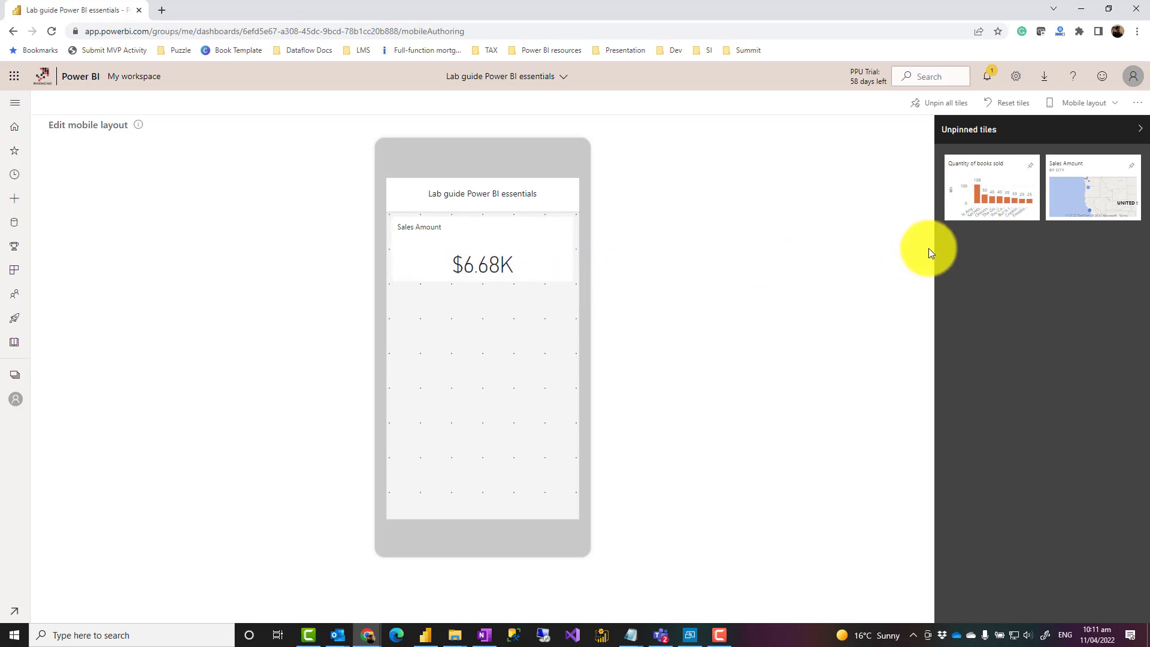
left_click(1030, 167)
left_click_drag(568, 387, 569, 454)
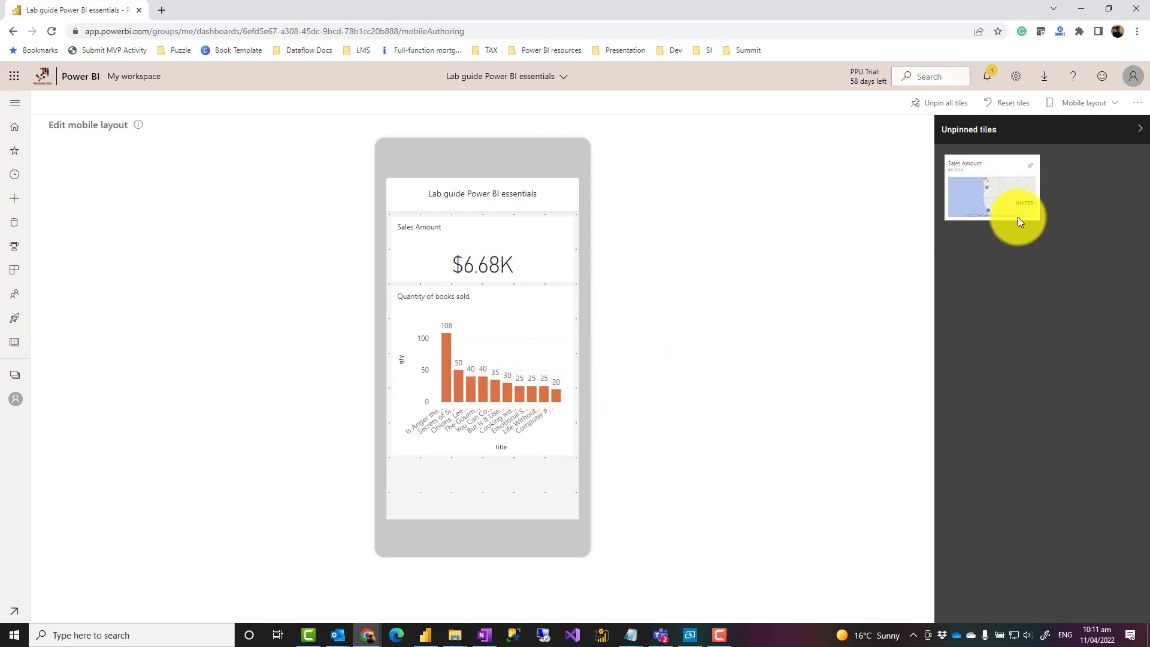
Step: Place the Sales Amount by city map between the card and the Quantity of books sold chart, and increase its height
left_click_drag(498, 303, 675, 346)
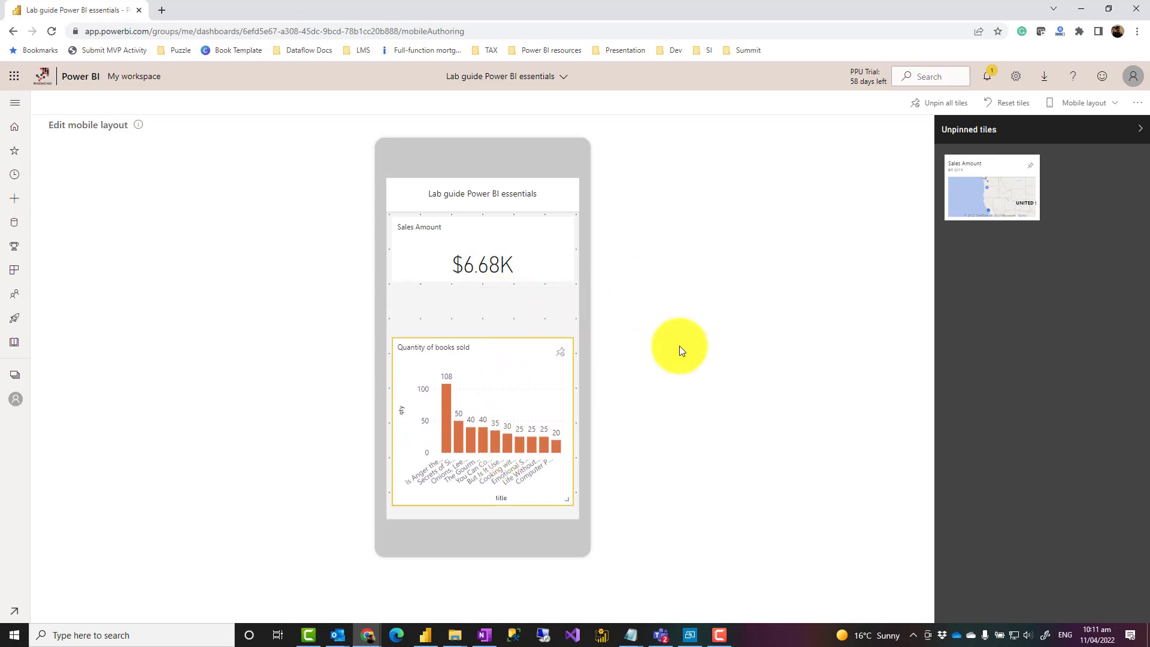
left_click_drag(1027, 161, 483, 249)
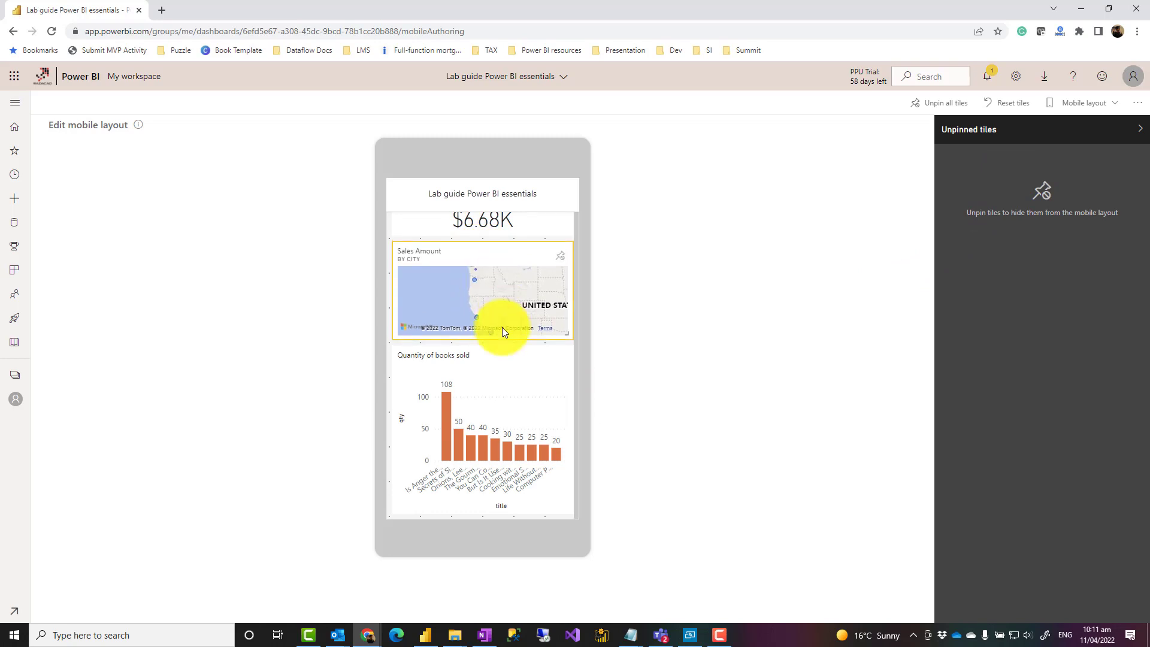
left_click_drag(566, 335, 570, 401)
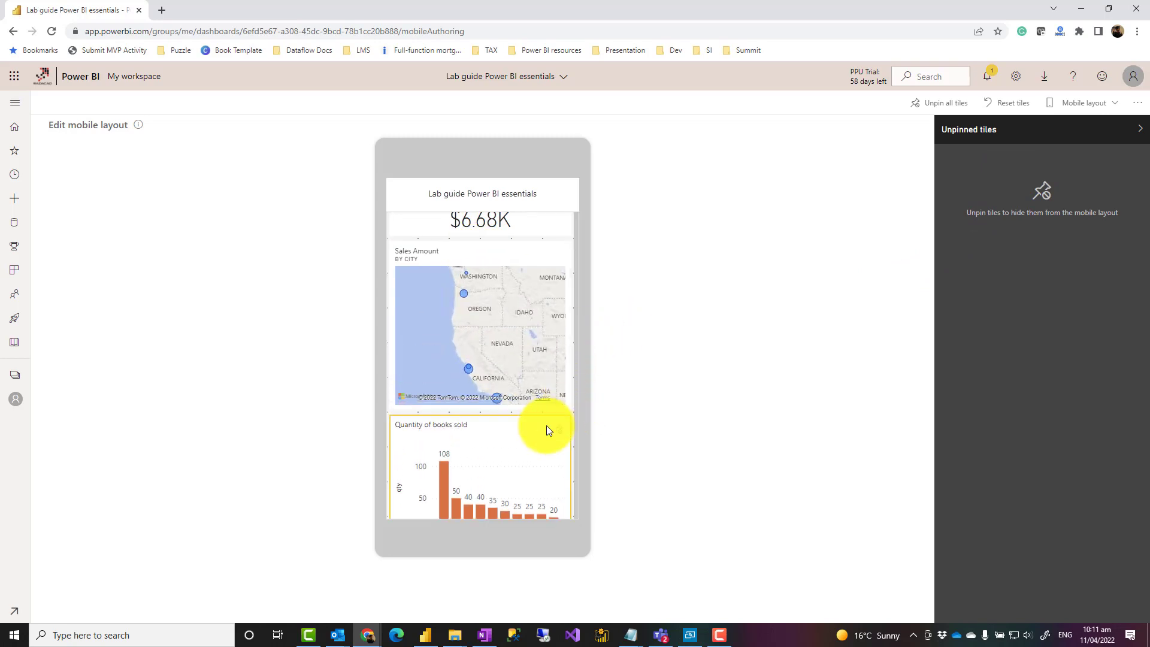
Step: Review the arranged tiles in the phone preview and return the dashboard to its web layout
scroll(491, 368, "up", 1)
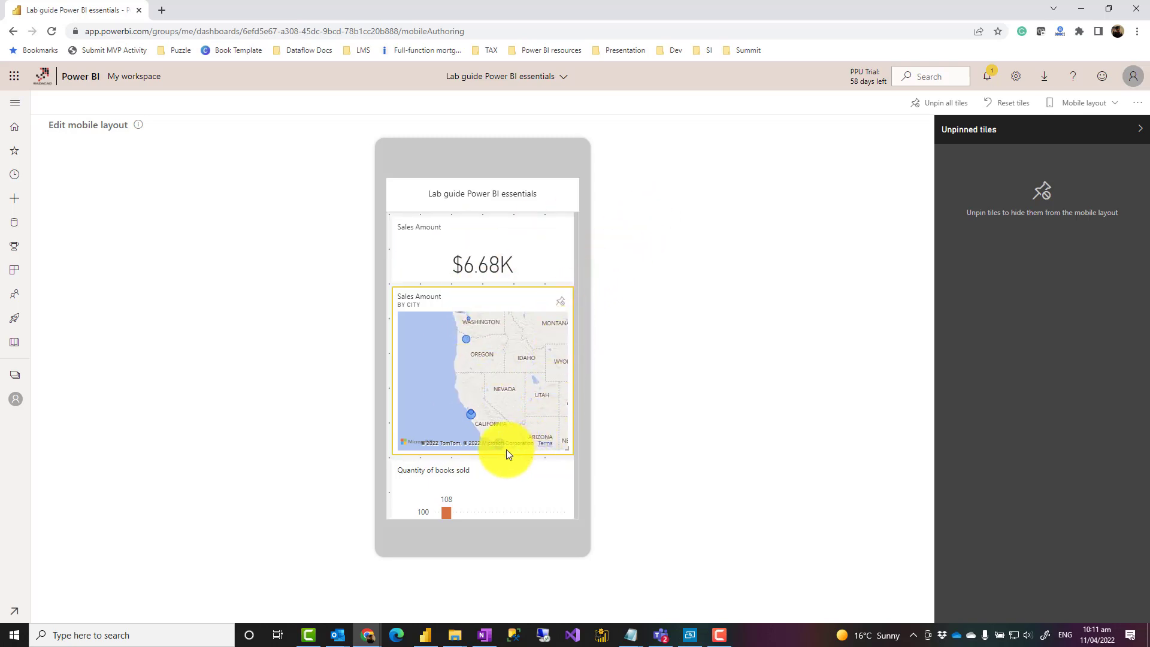
scroll(469, 322, "down", 1)
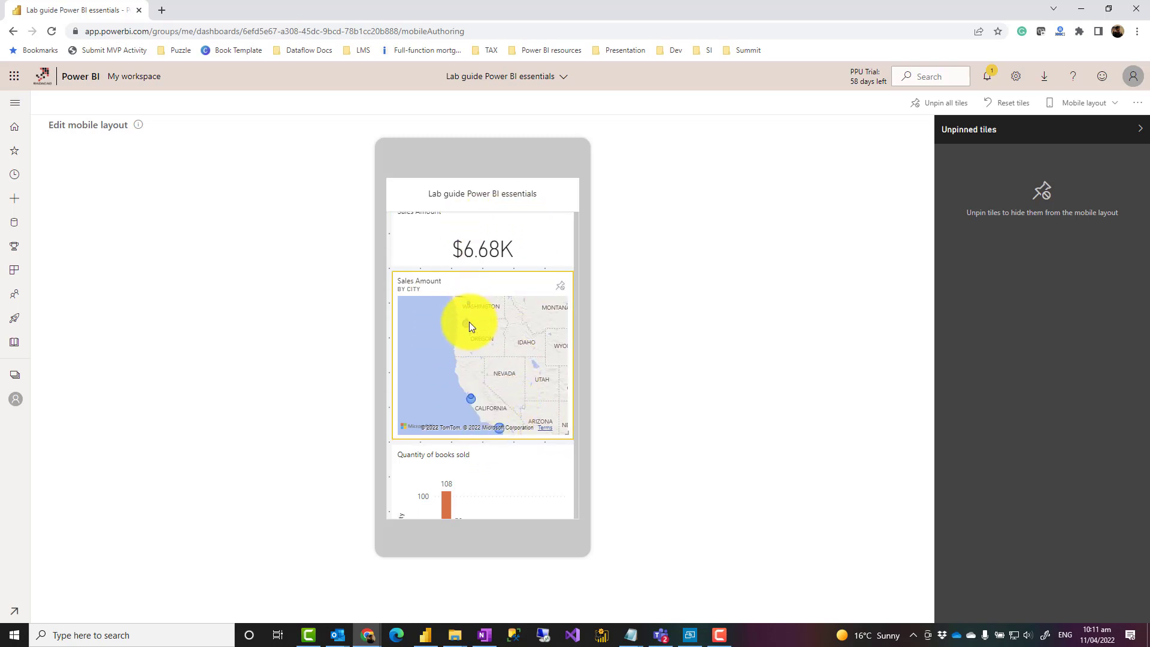
scroll(469, 322, "down", 3)
scroll(467, 344, "up", 4)
left_click(1112, 103)
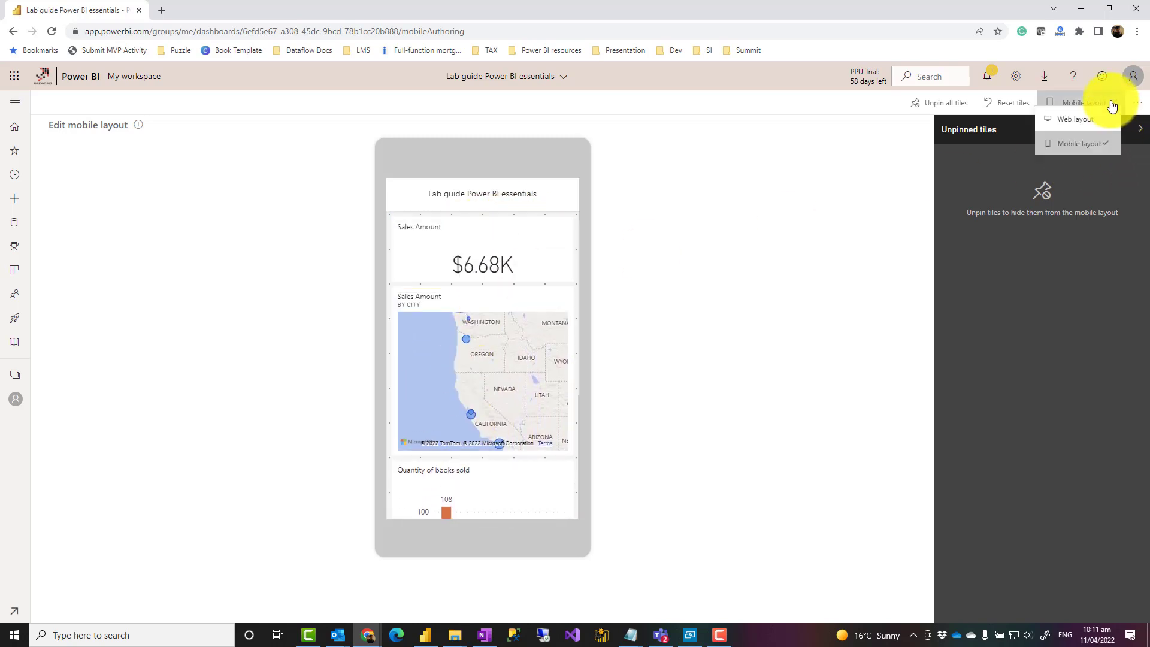
left_click(1076, 119)
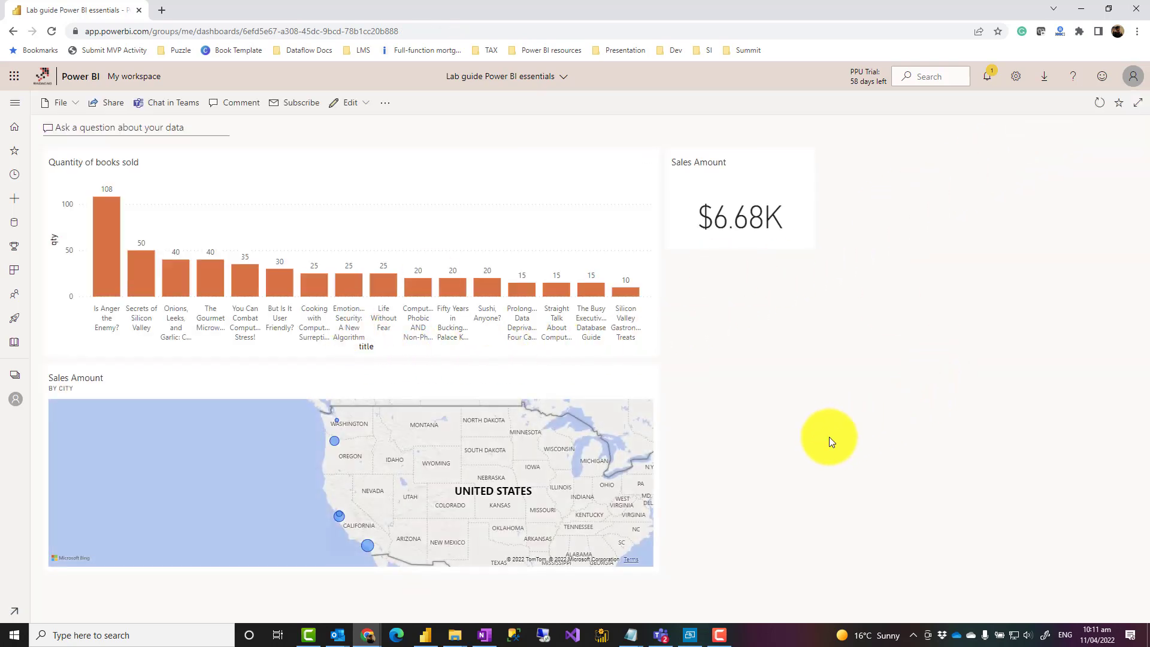
Step: Switch to Power BI Desktop and open the mobile layout of the Pubs Data Analysis page
left_click(425, 636)
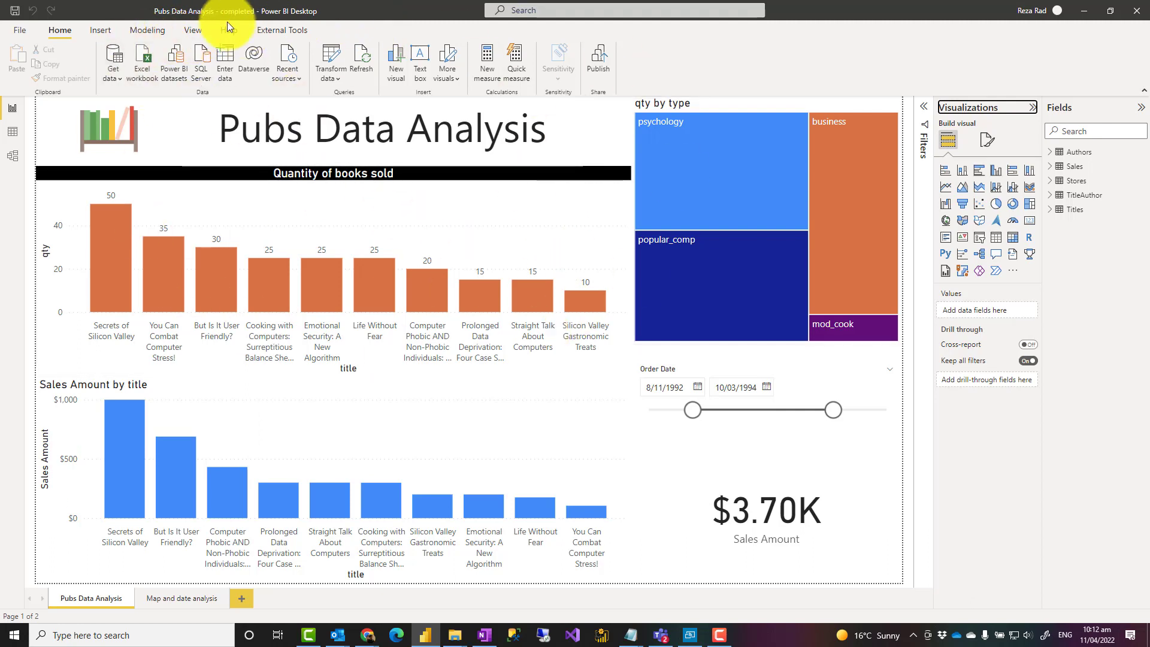
left_click(190, 31)
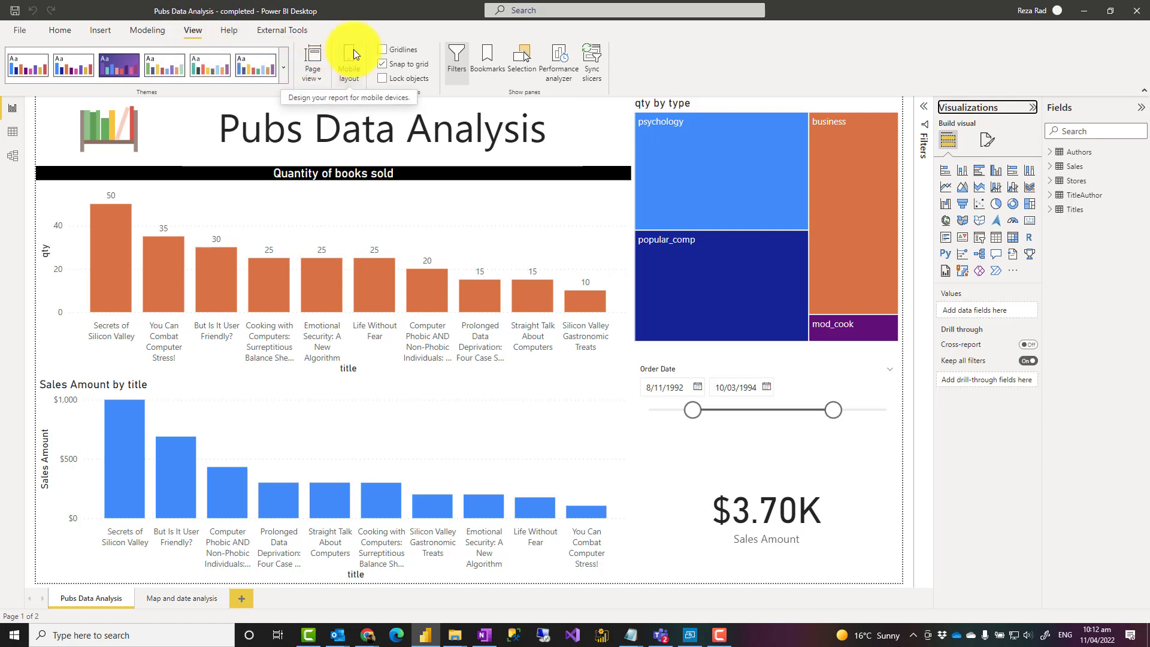
left_click(351, 73)
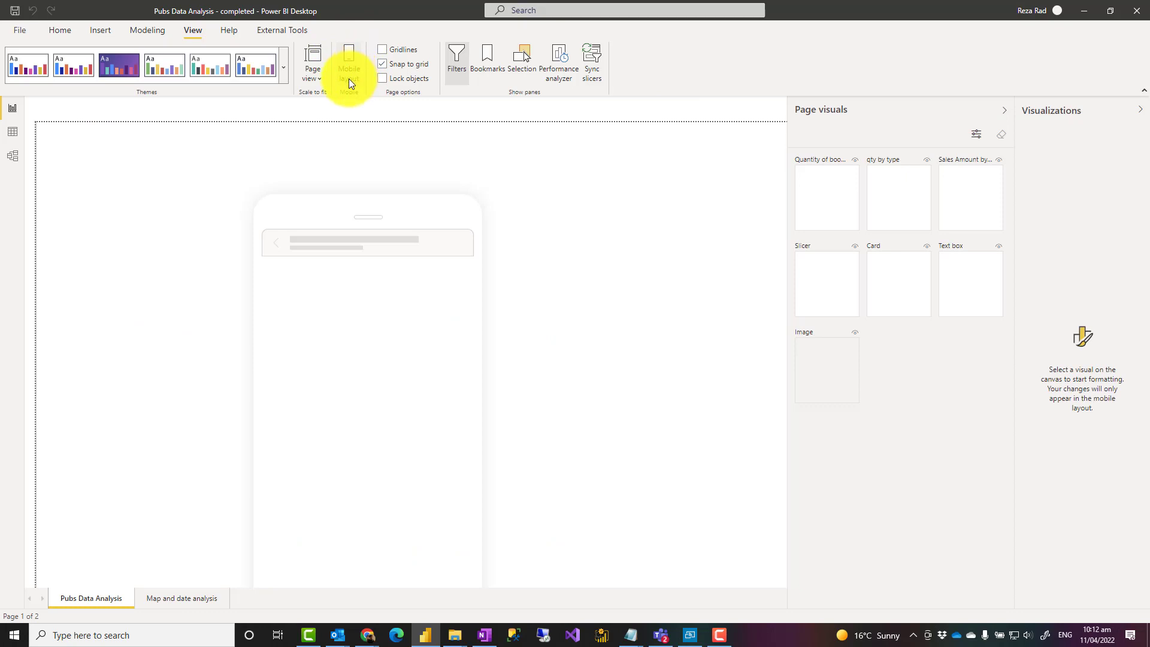
scroll(444, 298, "down", 5)
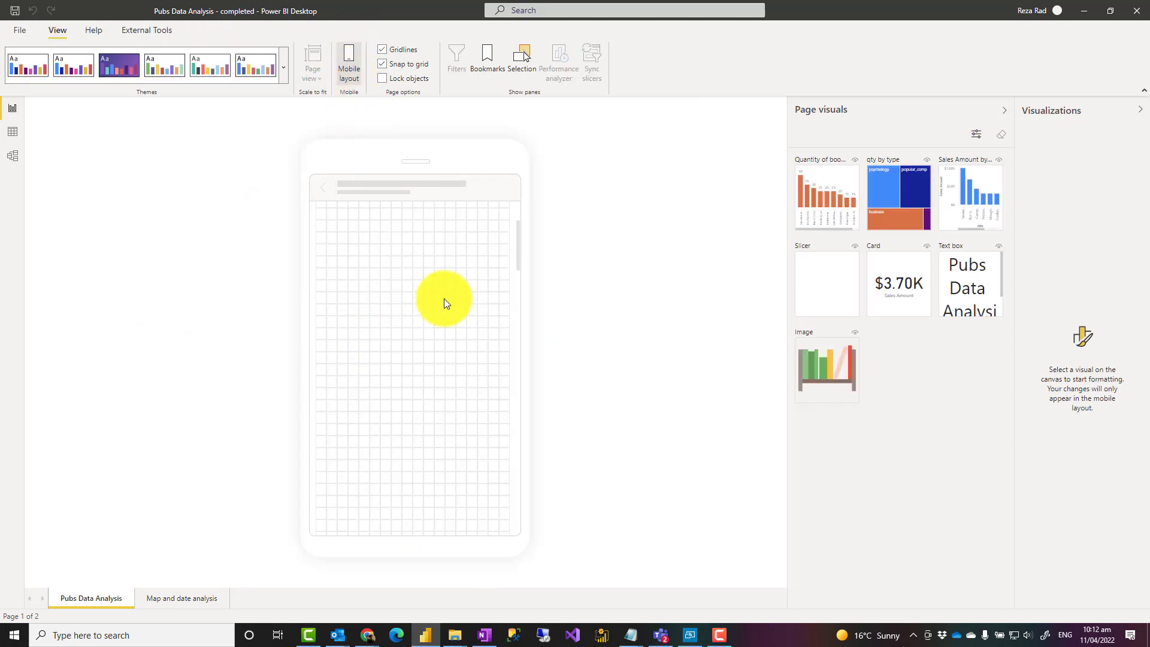
scroll(445, 293, "up", 5)
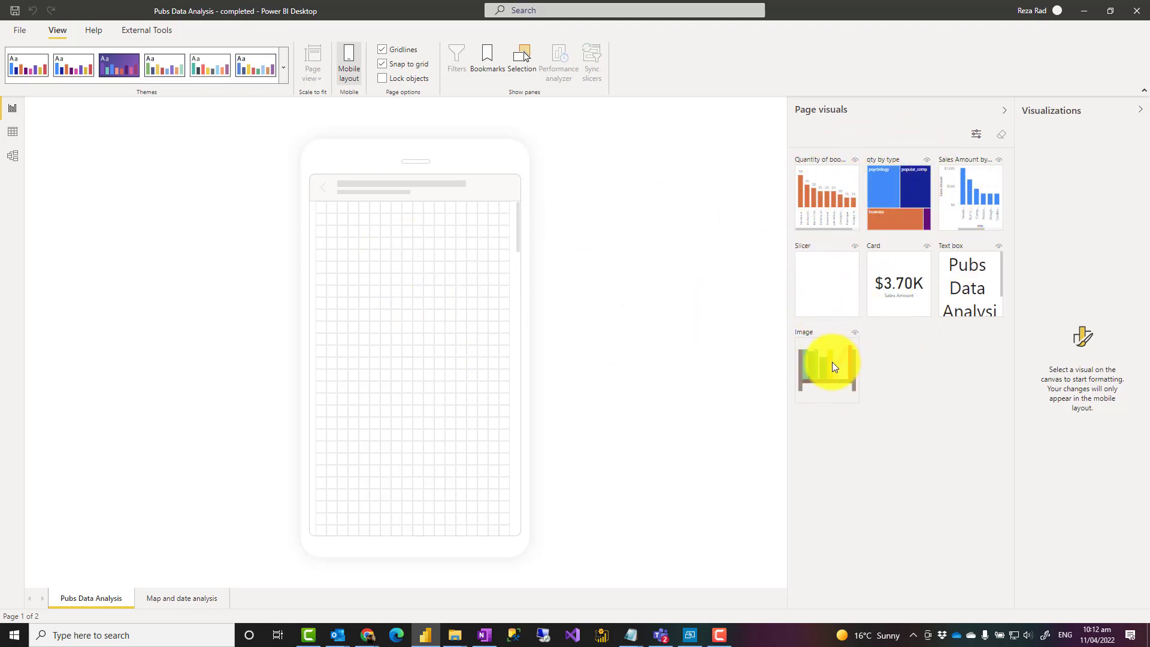
Step: Place the bookshelf image in the upper-left corner of the phone canvas and the Sales Amount card beside it
left_click_drag(831, 361, 358, 250)
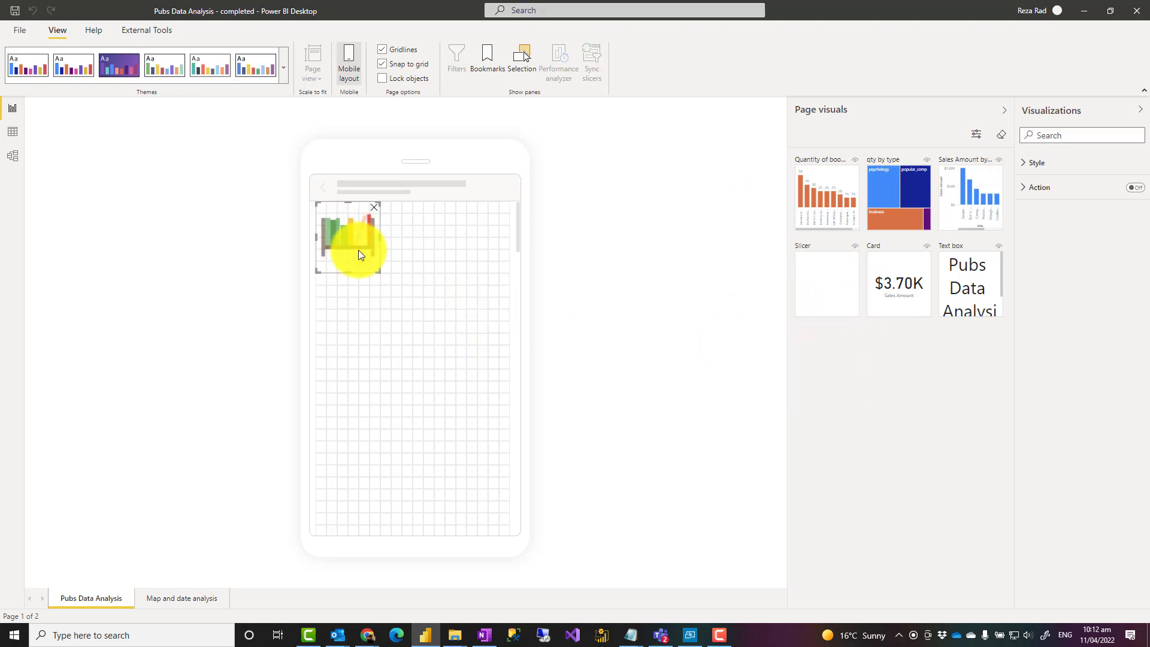
left_click_drag(905, 292, 511, 322)
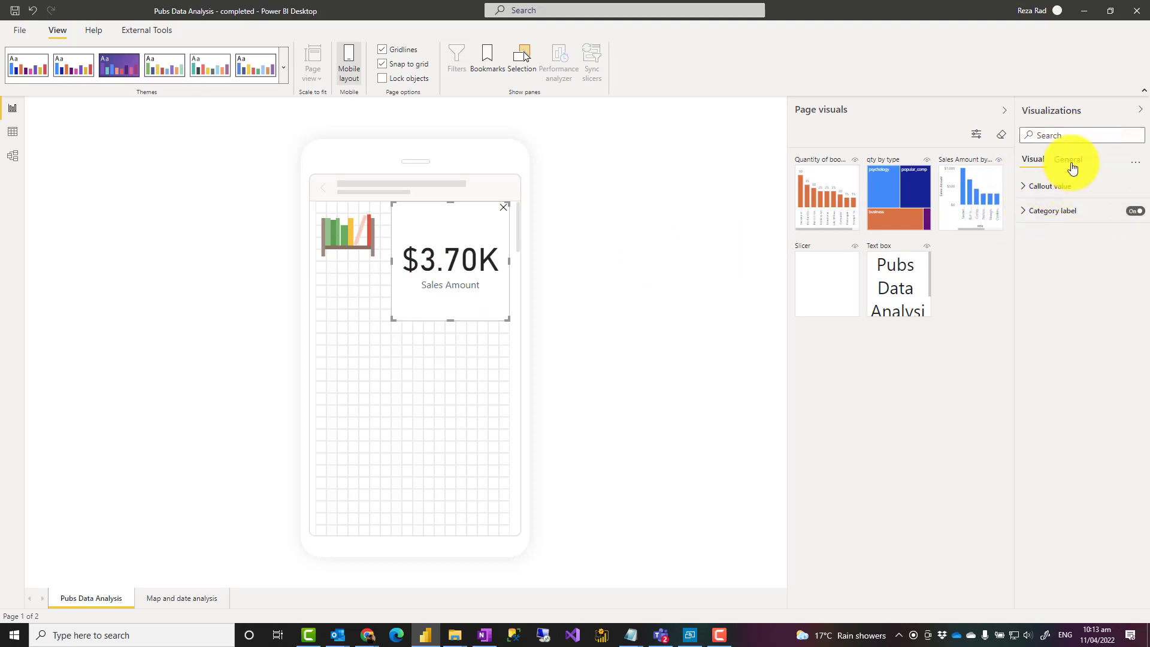
Step: Set the Sales Amount card's callout value font size to 33 for the mobile layout
left_click(1025, 187)
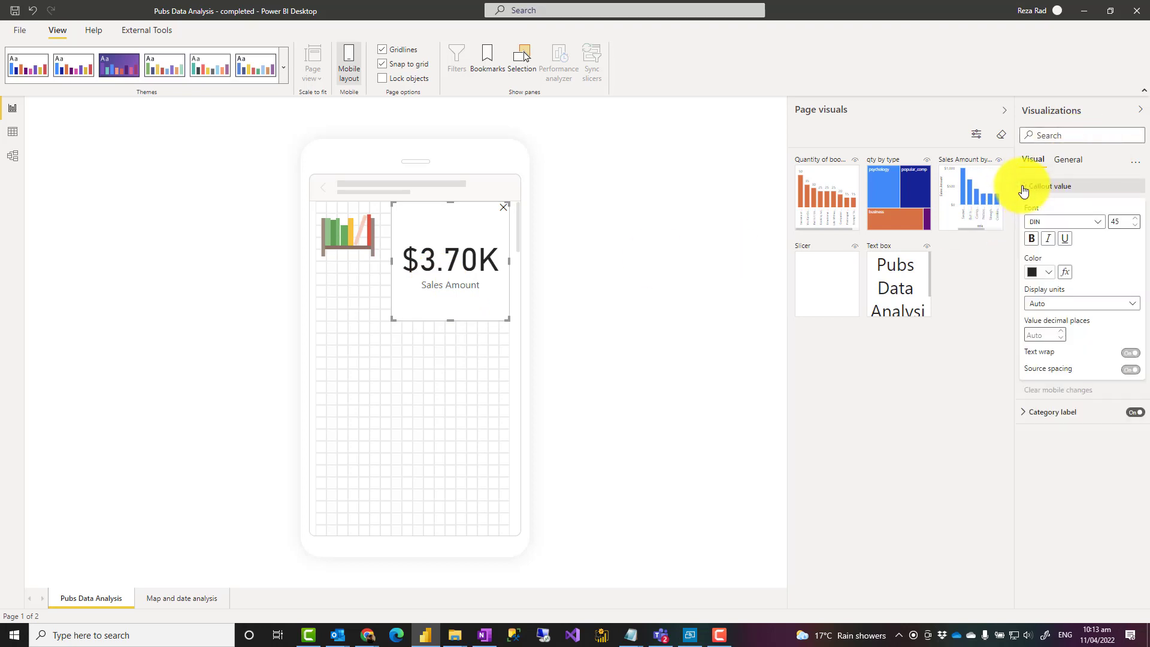
left_click(1136, 230)
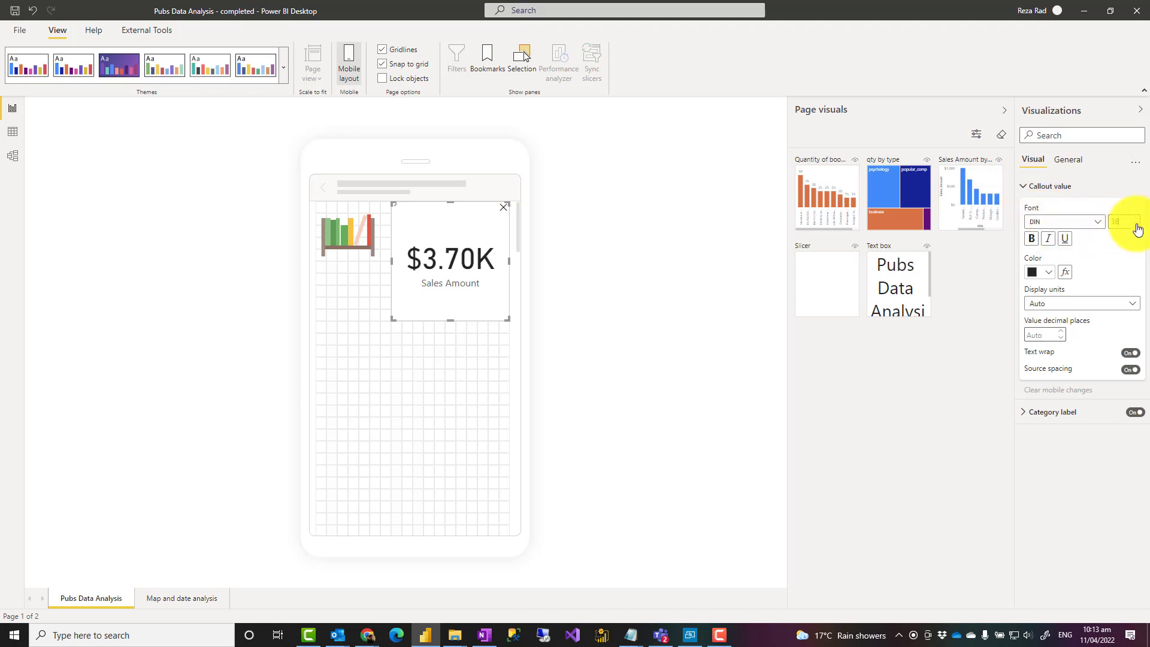
left_click(1136, 230)
left_click(1136, 230)
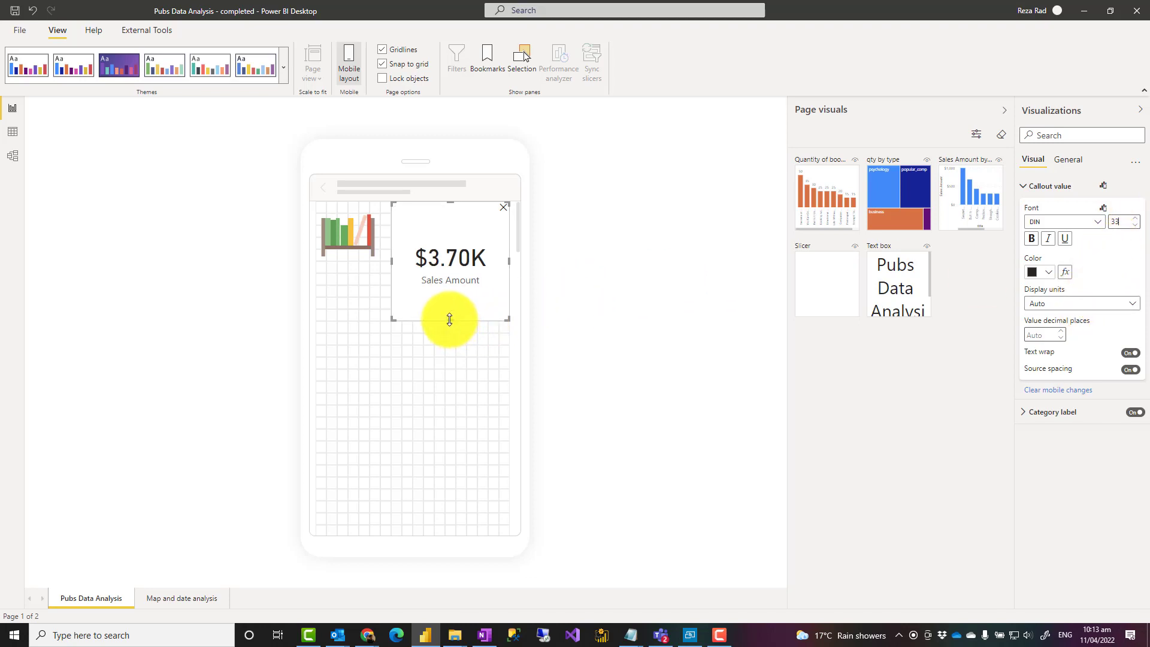
Step: Shorten the Sales Amount card to roughly the bookshelf image's height and return to the page's desktop layout
left_click_drag(450, 318, 459, 262)
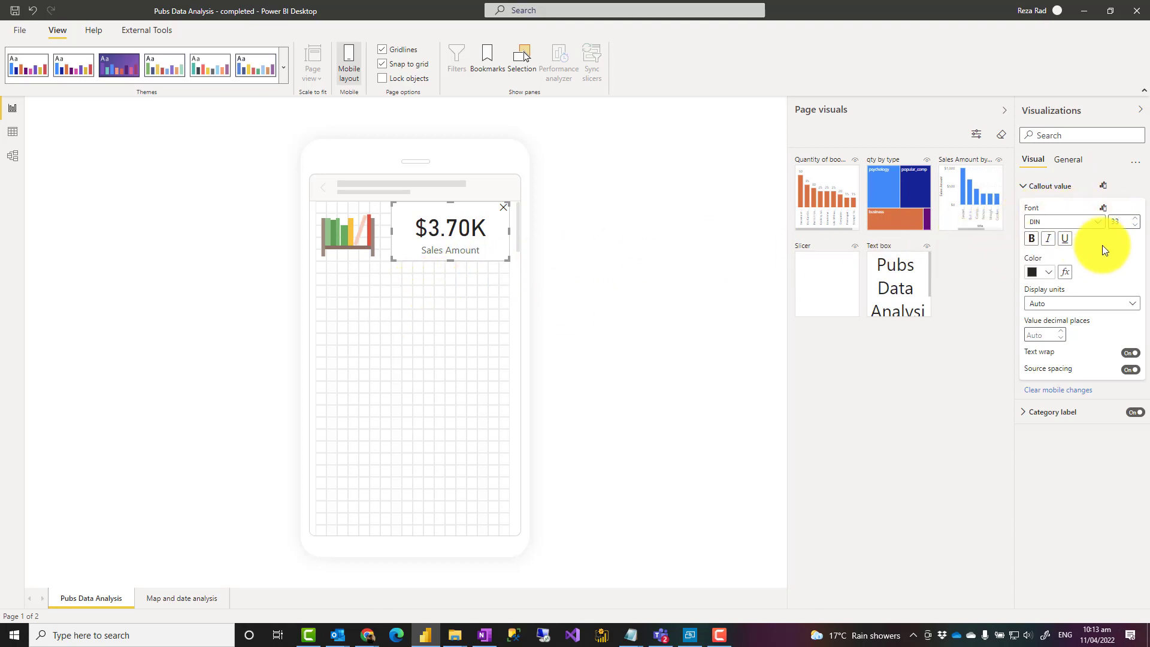
left_click(346, 62)
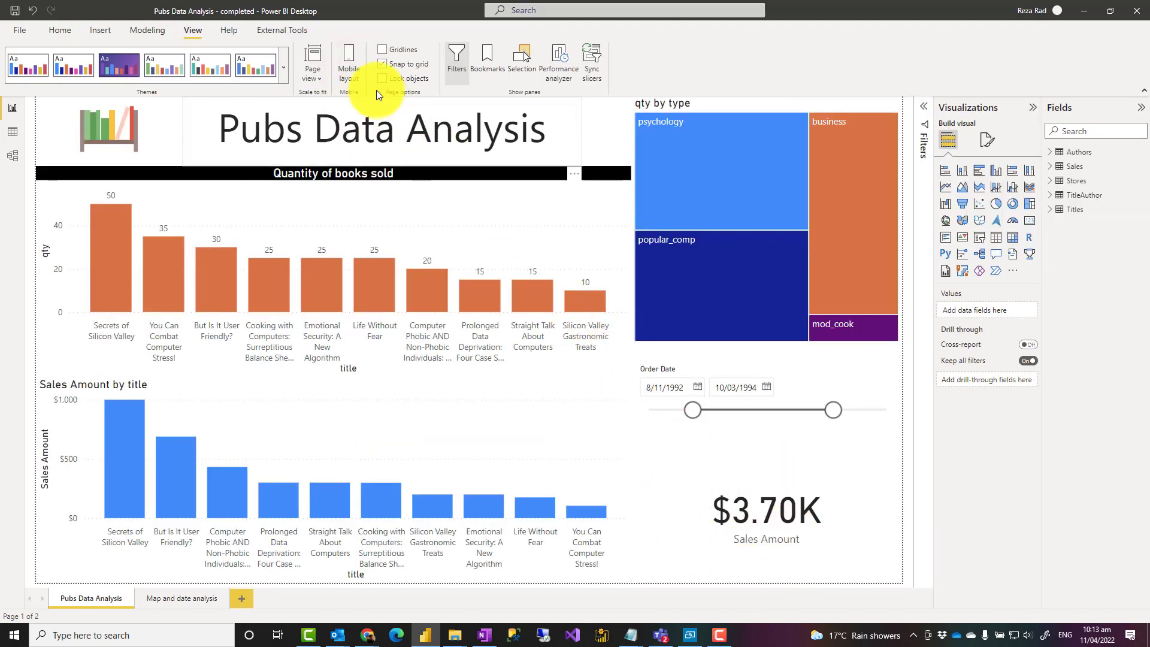
Step: Reopen the mobile layout and place the Quantity of books sold chart full-width below the card, with the Sales Amount by title chart beneath it
left_click(345, 62)
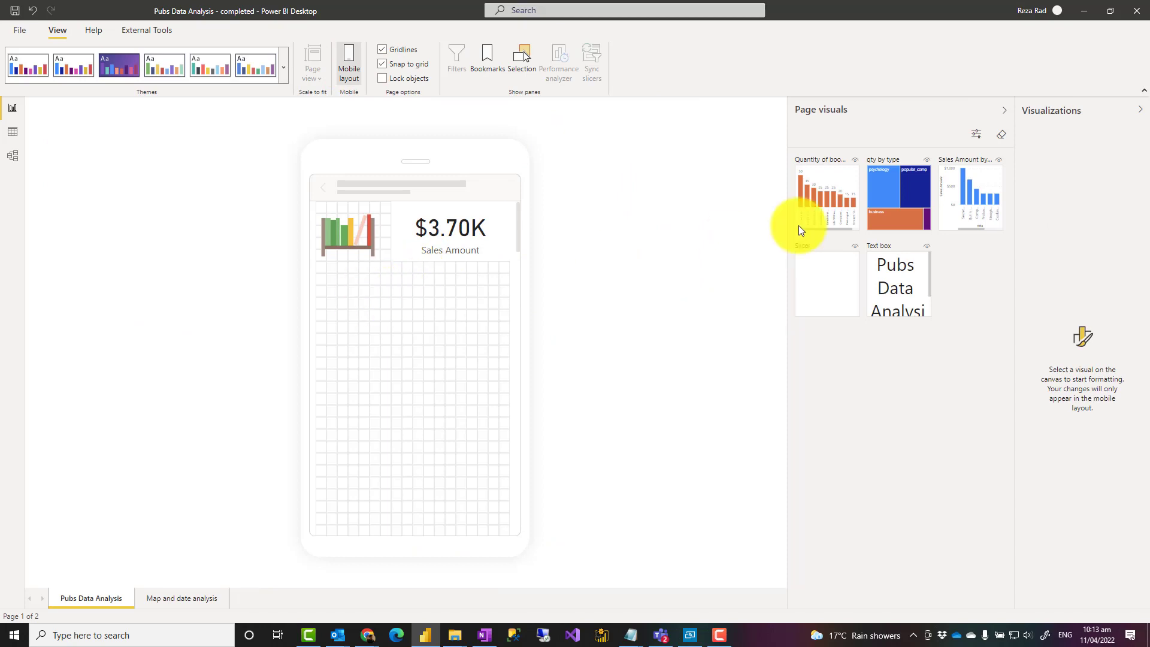
left_click_drag(358, 354, 520, 451)
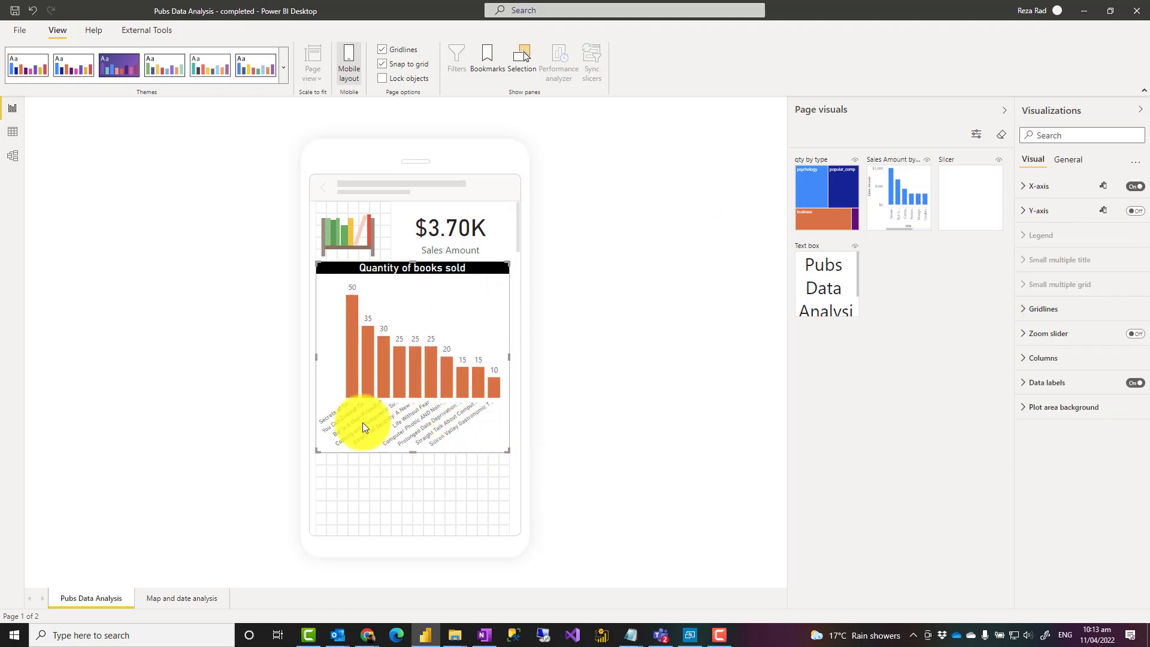
left_click_drag(915, 202, 491, 585)
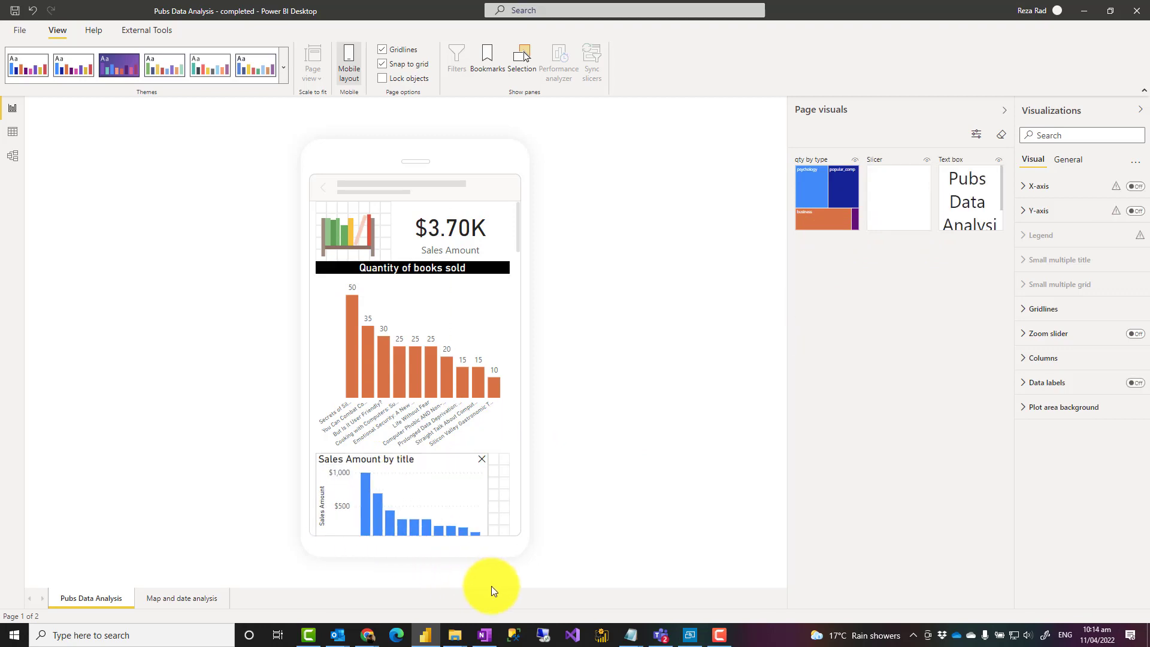
scroll(459, 492, "down", 2)
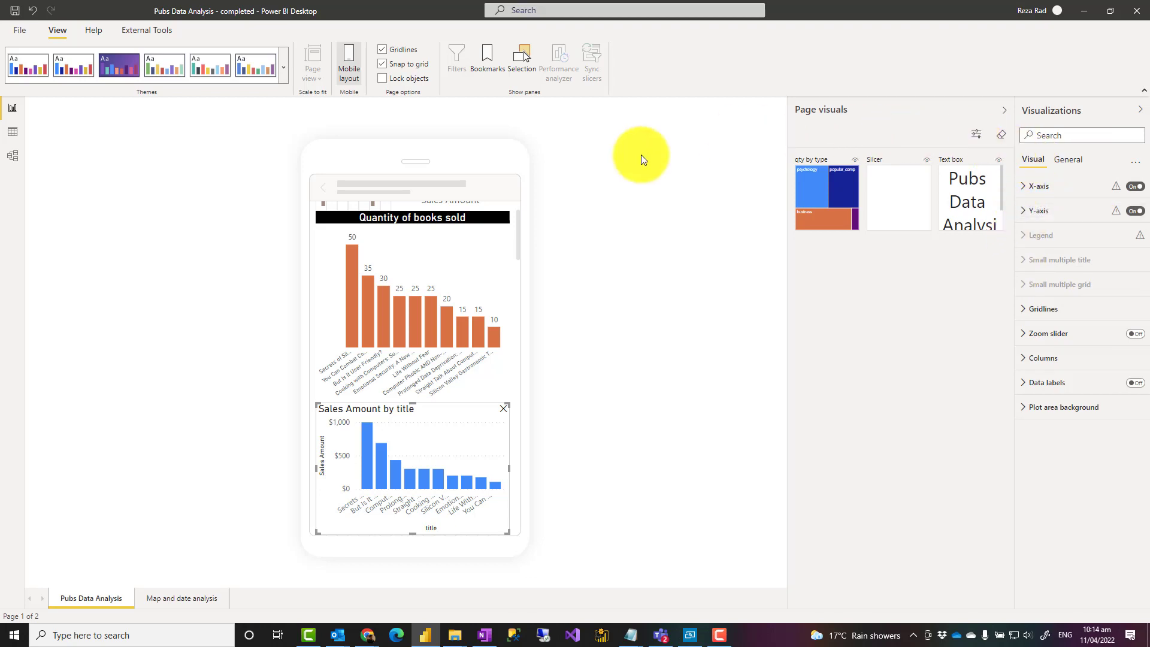
Step: Check the preview features in the Options for the mobile layout visual settings feature, and close them without changes
left_click(24, 34)
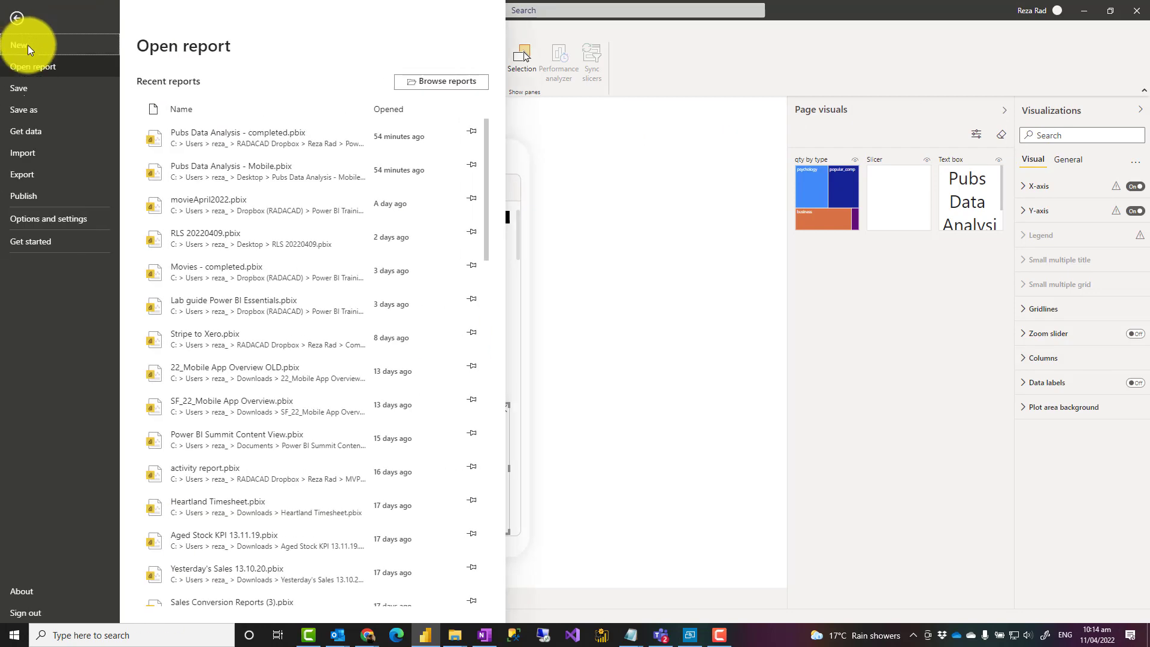
left_click(53, 220)
left_click(192, 82)
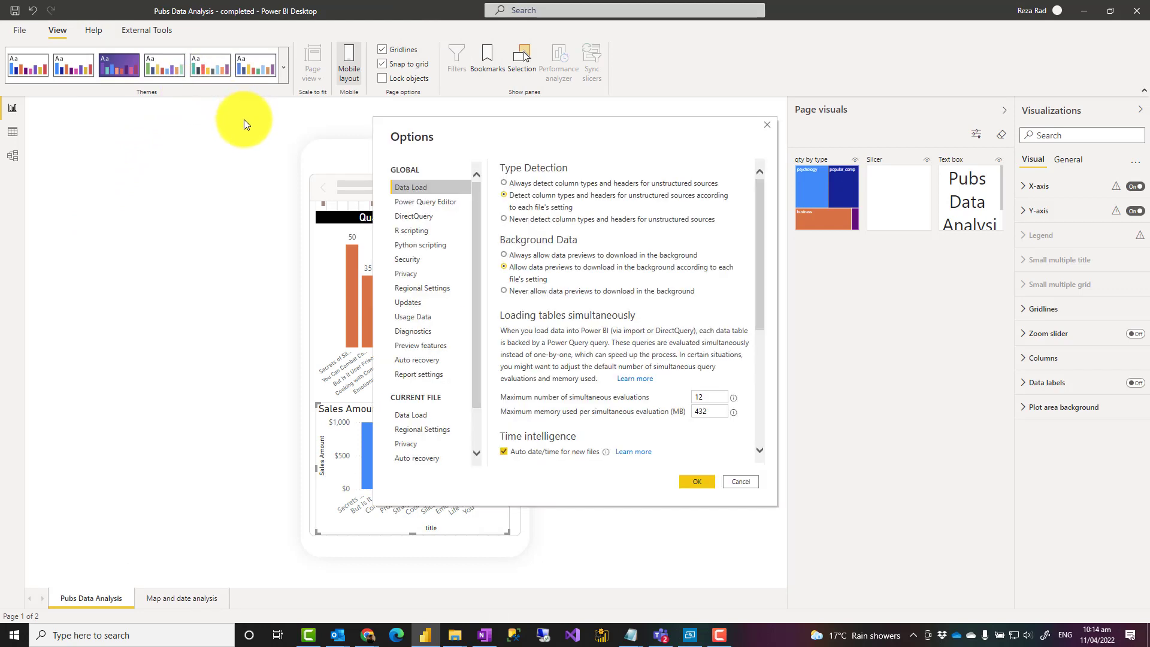
left_click(422, 346)
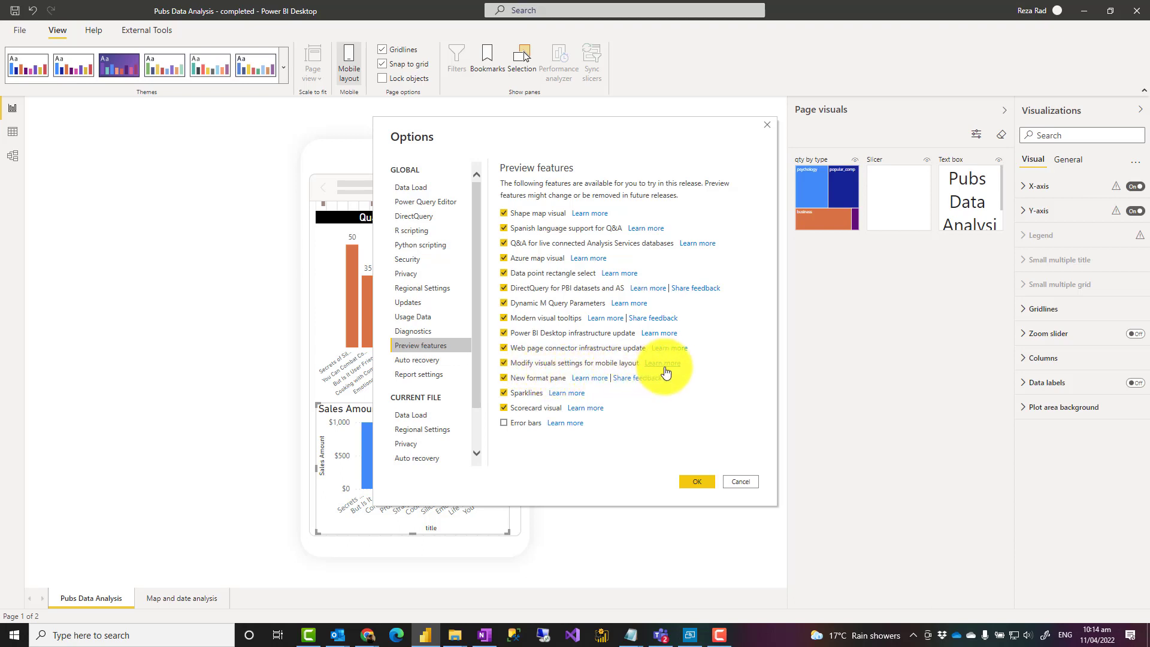
left_click(746, 484)
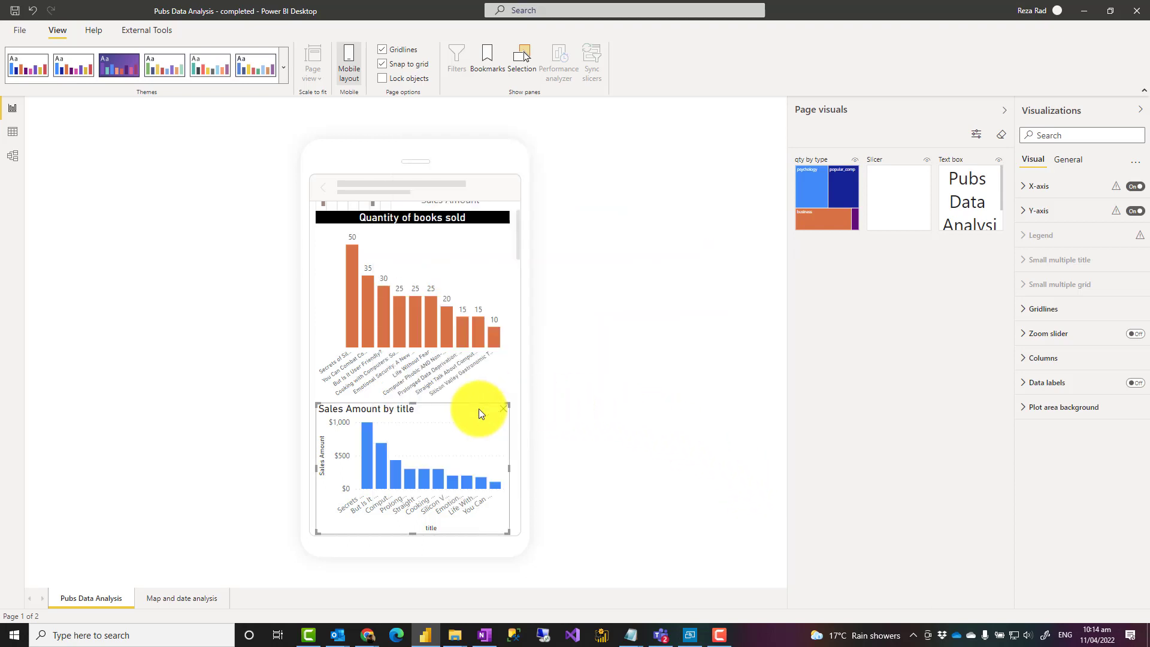
Step: Review the visuals arranged on the phone canvas and return to the page's desktop layout
scroll(419, 358, "up", 1)
scroll(412, 342, "down", 5)
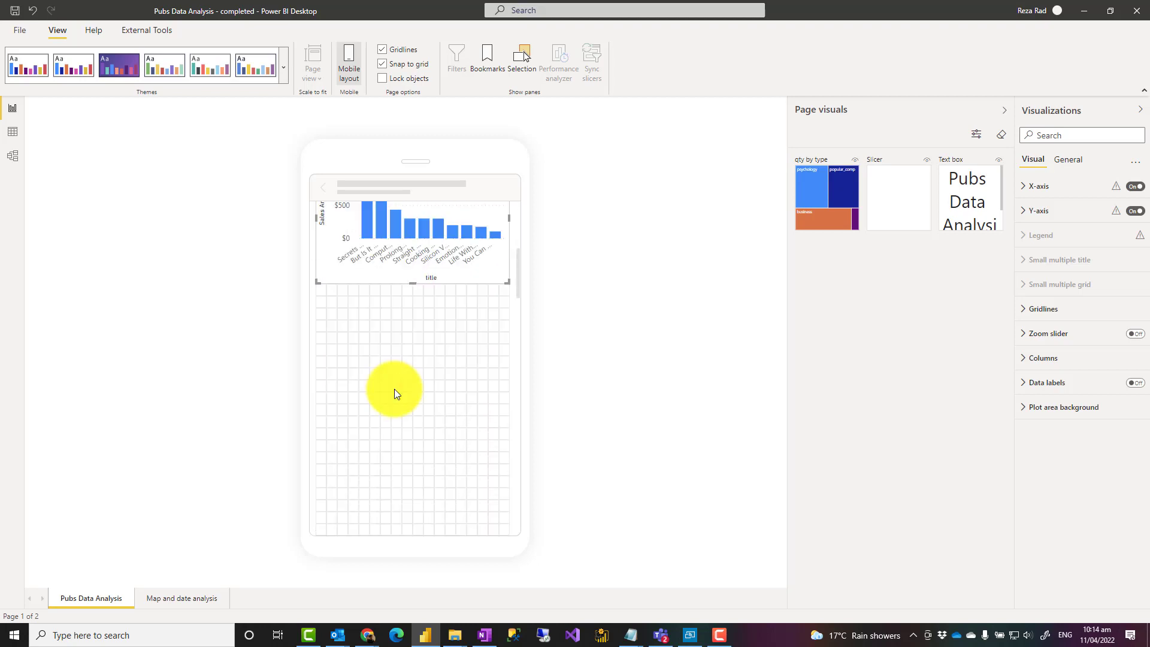
scroll(394, 389, "up", 5)
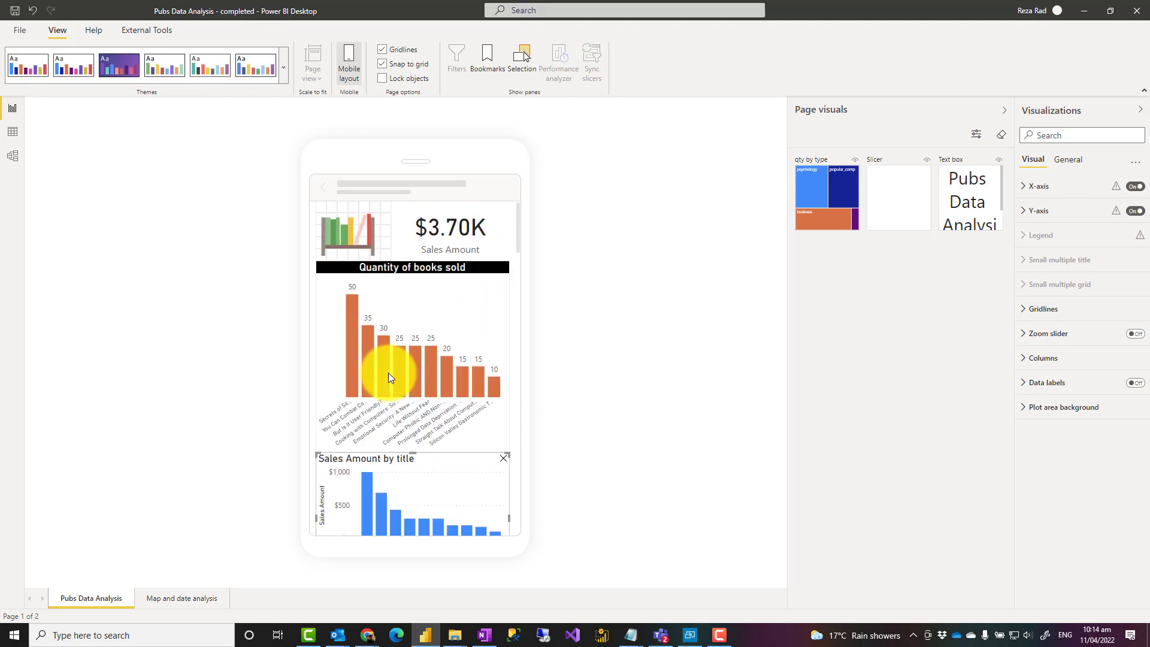
left_click(347, 60)
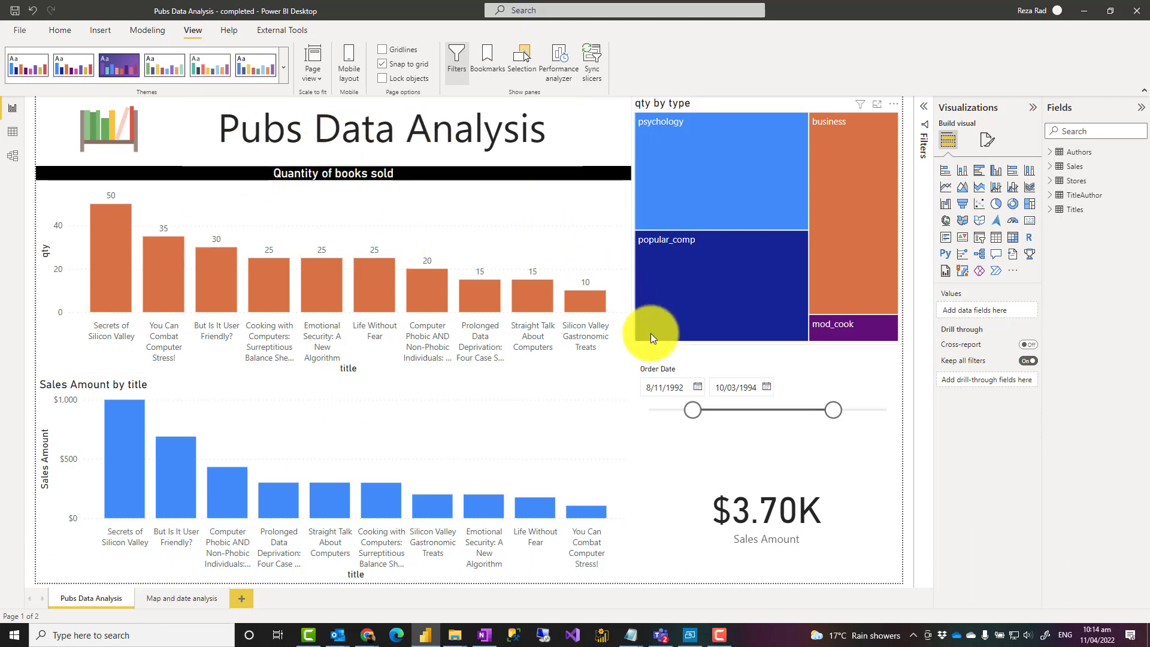
mouse_move(651, 337)
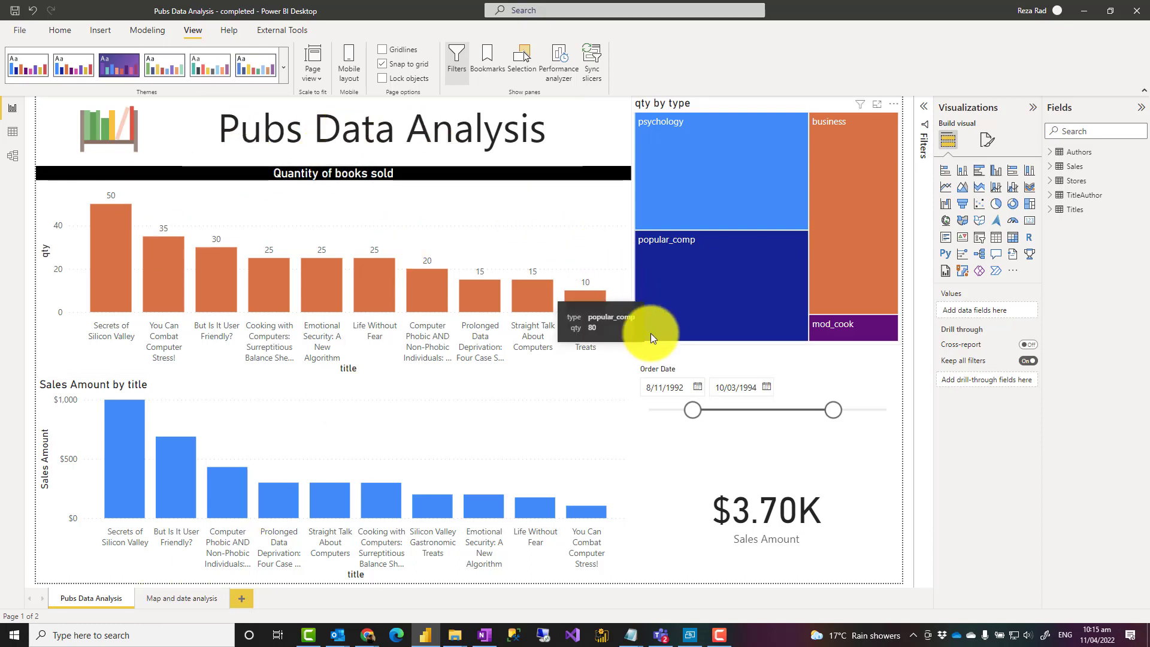
Step: Switch to the mirrored phone in Connect, open the Pubs Data Analysis - Mobile report, and examine its portrait layout
left_click(718, 635)
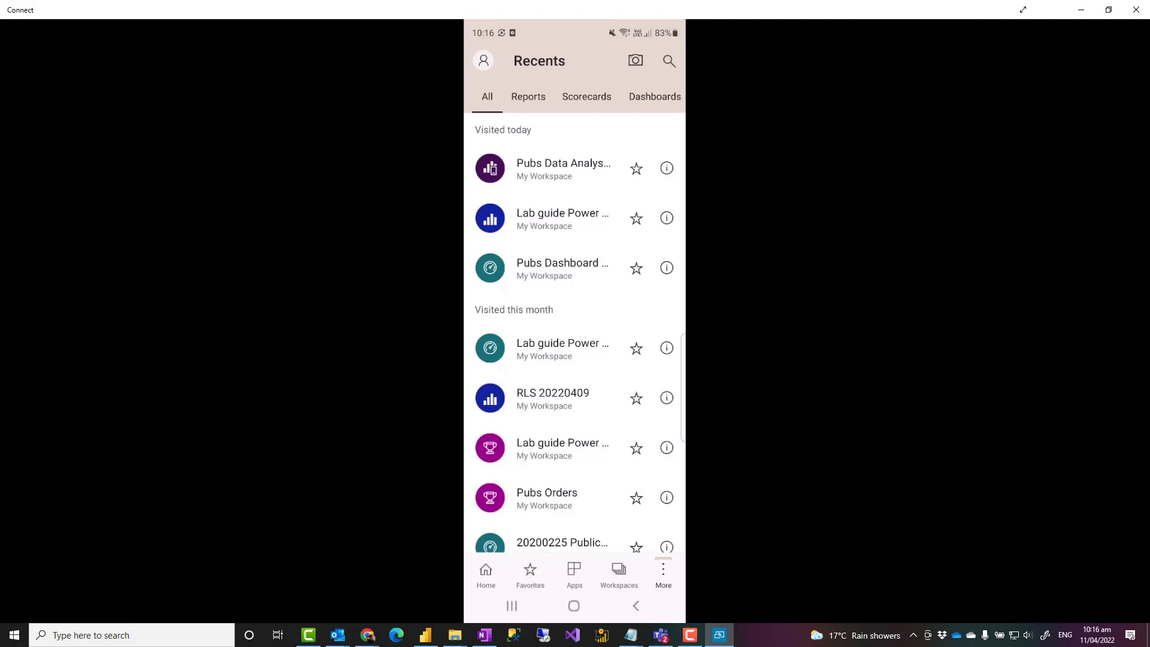
left_click(563, 168)
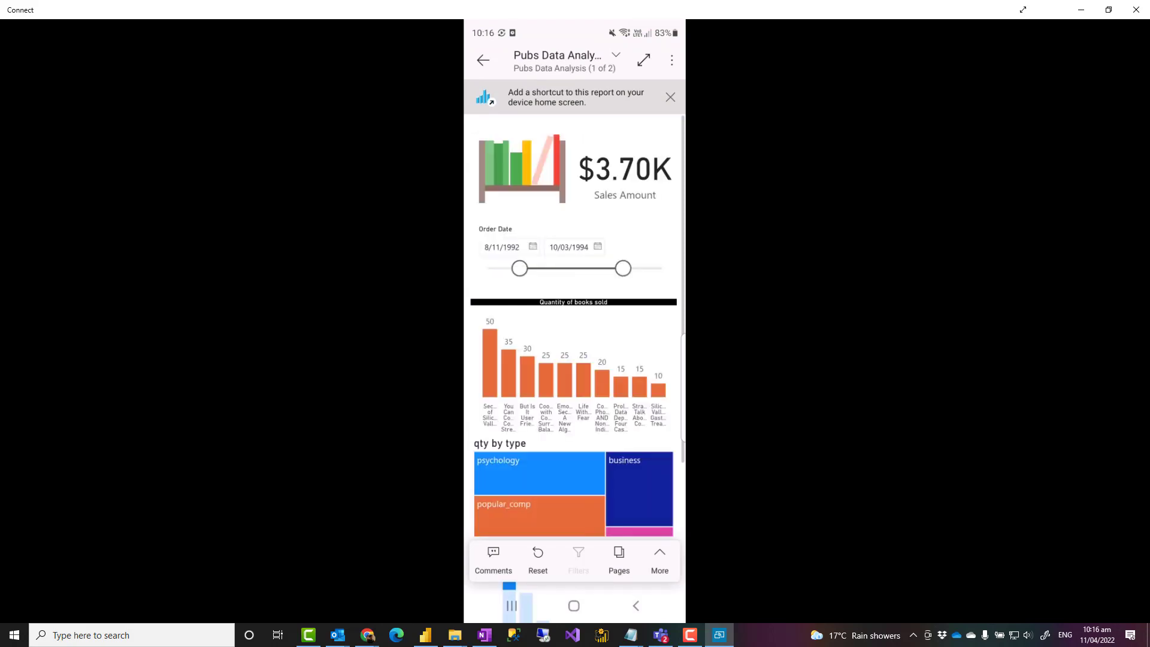
scroll(574, 329, "down", 4)
scroll(574, 329, "up", 4)
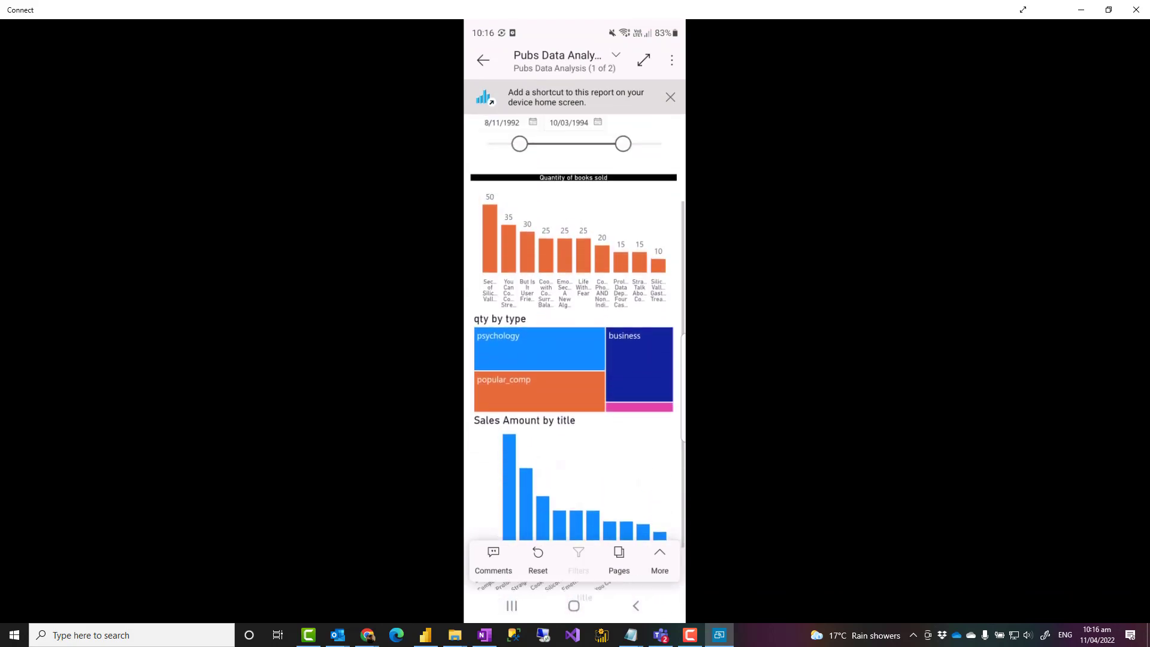
scroll(574, 329, "down", 4)
scroll(573, 329, "up", 4)
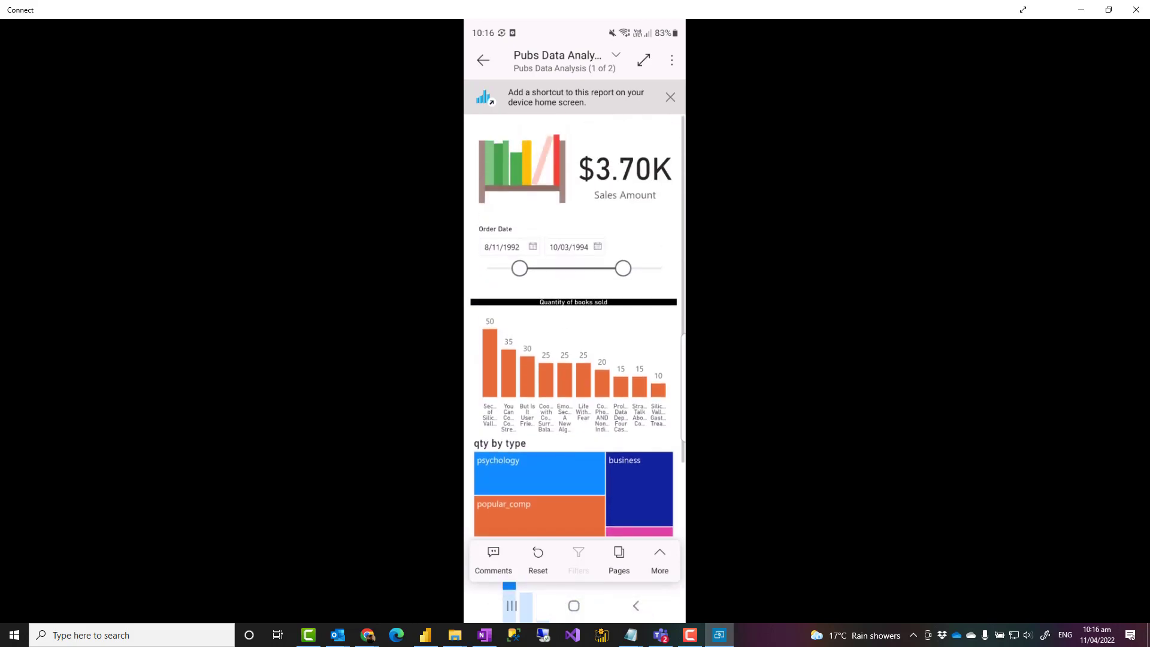
scroll(573, 330, "down", 4)
scroll(573, 330, "up", 4)
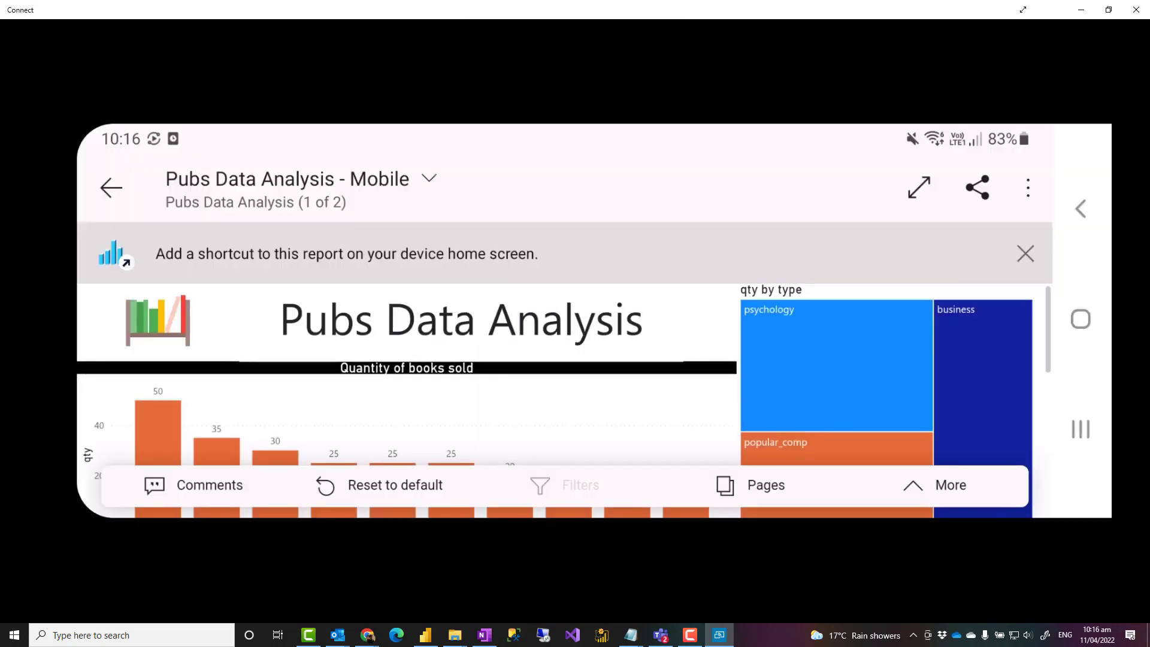
Step: Examine the report page in landscape orientation and compare it with the portrait phone layout
scroll(564, 400, "down", 5)
scroll(565, 400, "up", 5)
scroll(564, 400, "down", 4)
scroll(564, 400, "up", 4)
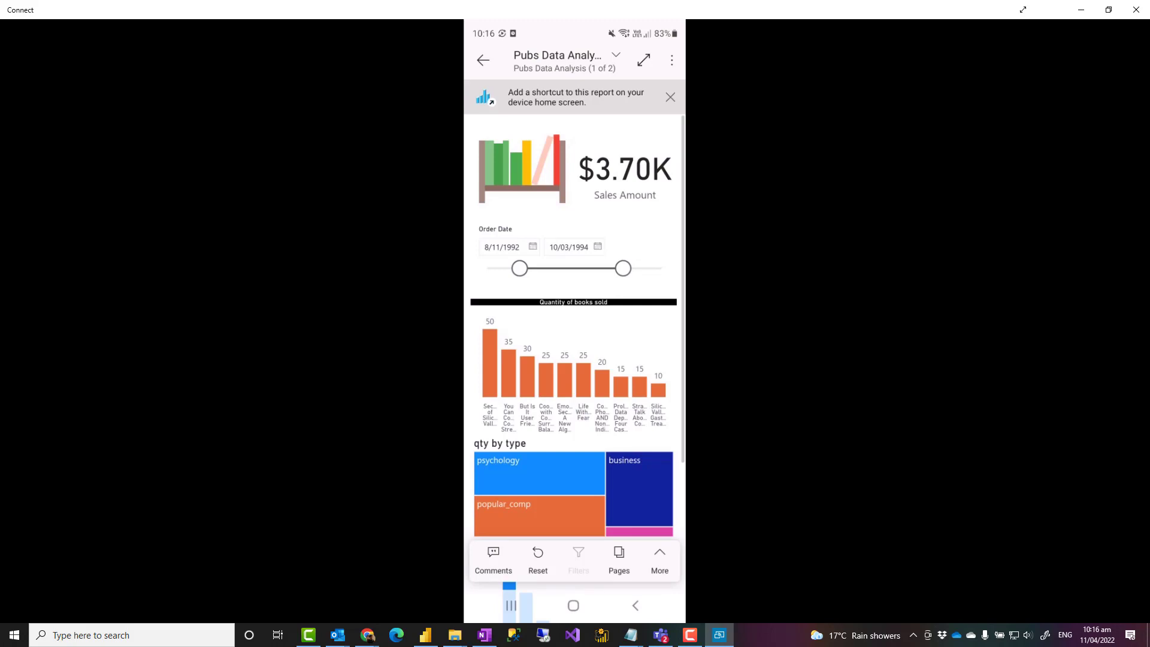
scroll(573, 360, "down", 4)
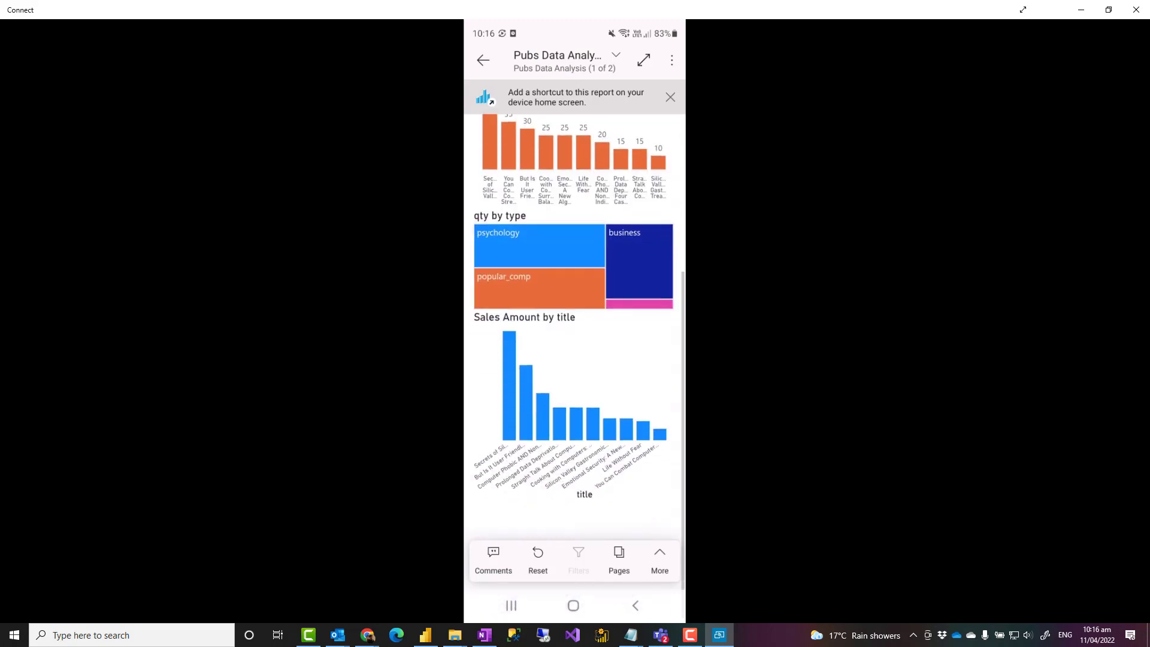
scroll(573, 359, "up", 4)
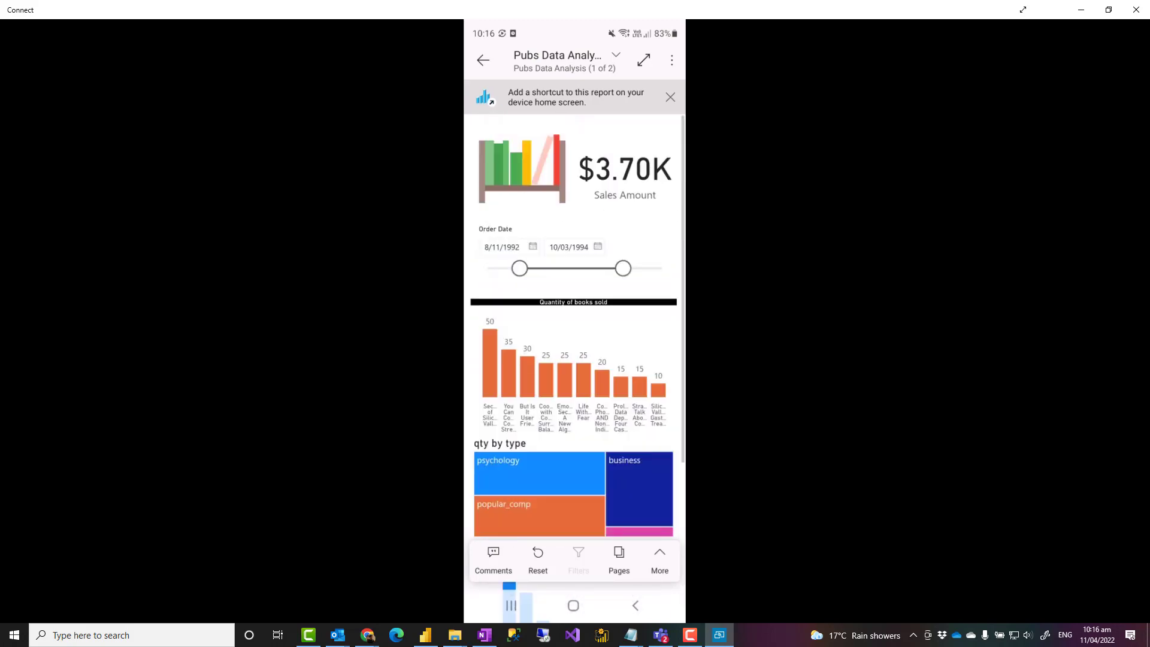